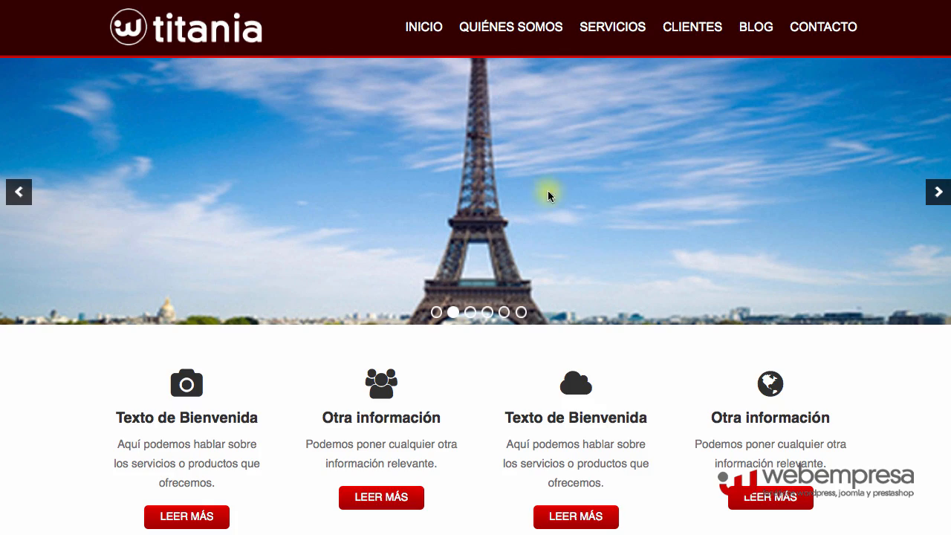
Step: Open the XCloner plugin in the WordPress administration and start generating a new backup
{"action": "scroll", "coordinate": [558, 232], "scroll_direction": "down", "scroll_amount": 15}
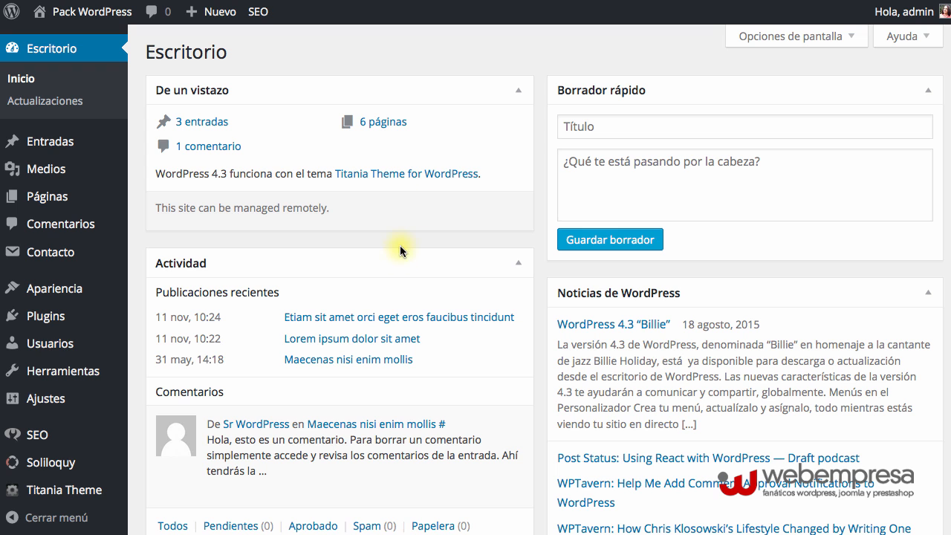
{"action": "scroll", "coordinate": [71, 334], "scroll_direction": "down", "scroll_amount": 3}
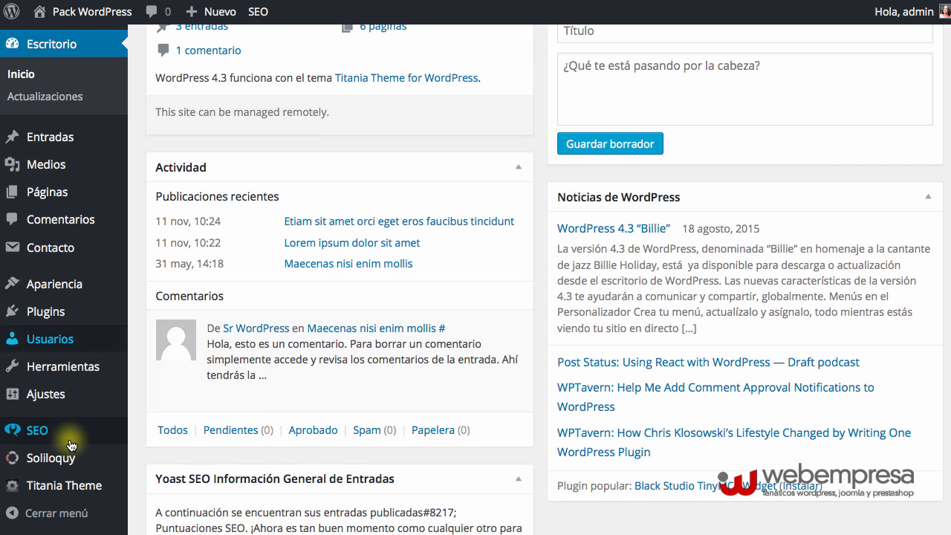
{"action": "mouse_move", "coordinate": [47, 312]}
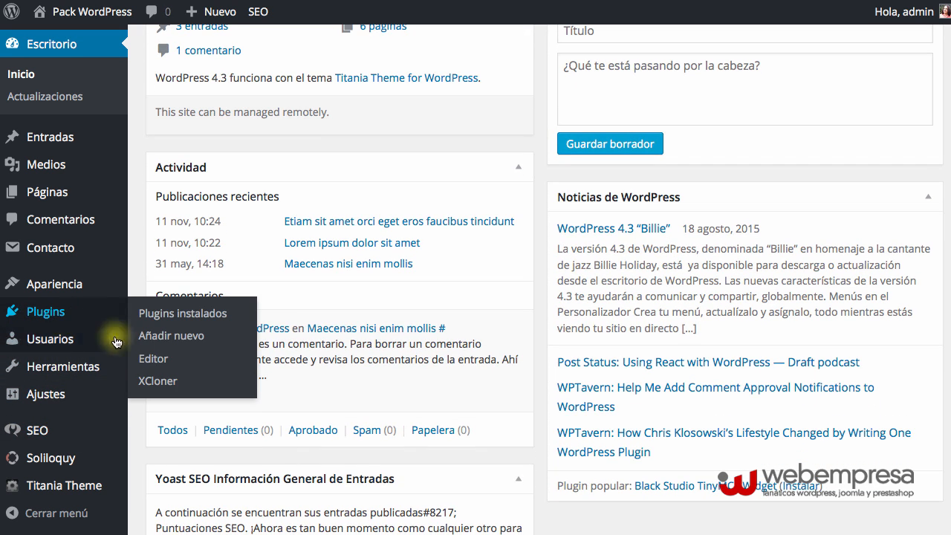
{"action": "left_click", "coordinate": [158, 381]}
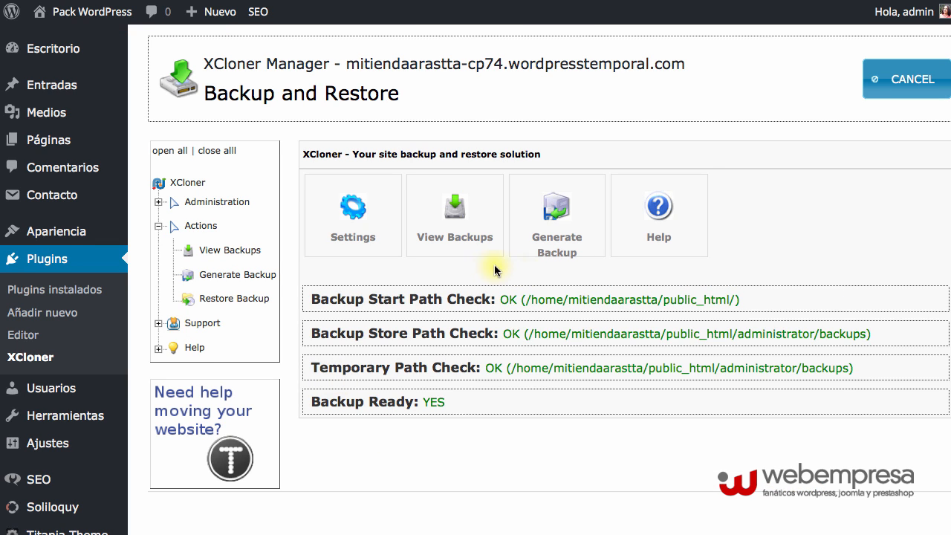
{"action": "scroll", "coordinate": [512, 245], "scroll_direction": "down", "scroll_amount": 1}
{"action": "left_click", "coordinate": [558, 220]}
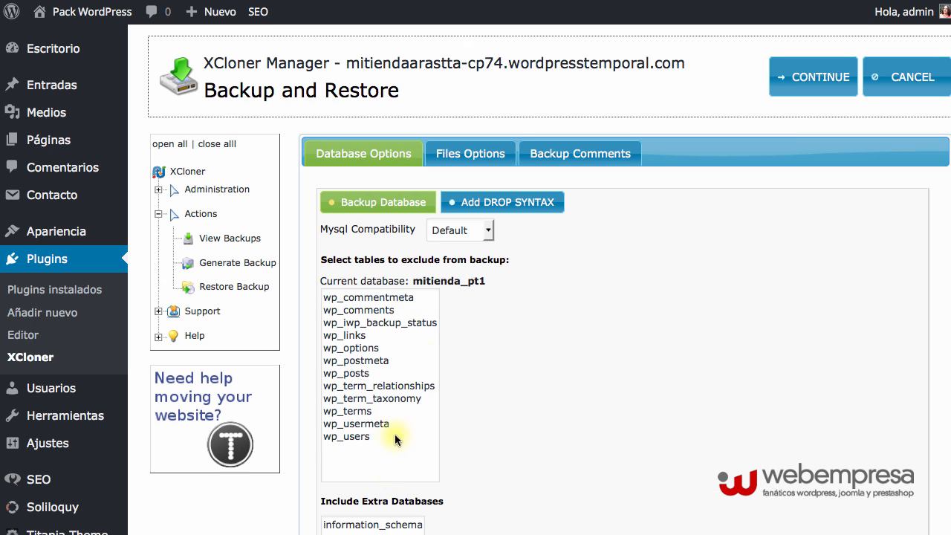
Step: Review the backup's file options without excluding any folders or files, generate the backup, and dismiss the completion message
{"action": "left_click", "coordinate": [465, 159]}
{"action": "scroll", "coordinate": [394, 413], "scroll_direction": "down", "scroll_amount": 5}
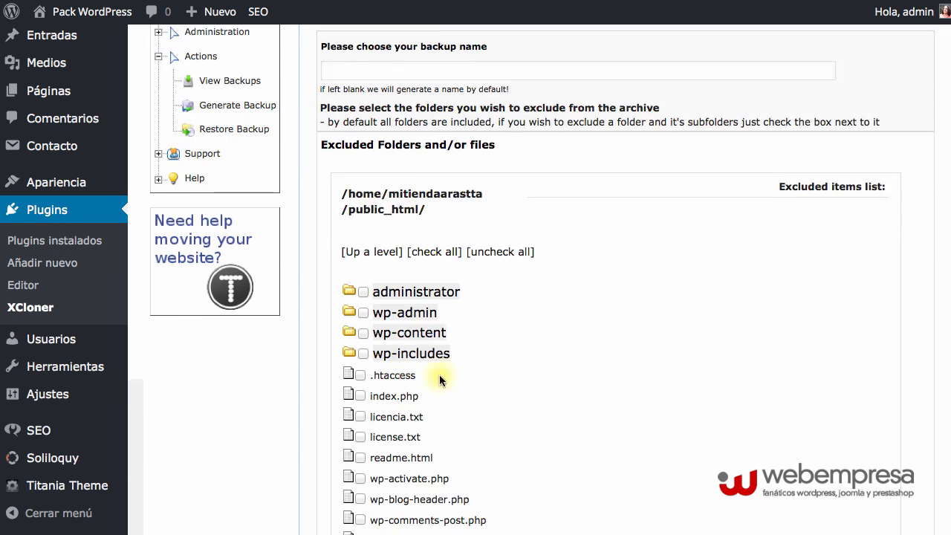
{"action": "scroll", "coordinate": [435, 307], "scroll_direction": "up", "scroll_amount": 1}
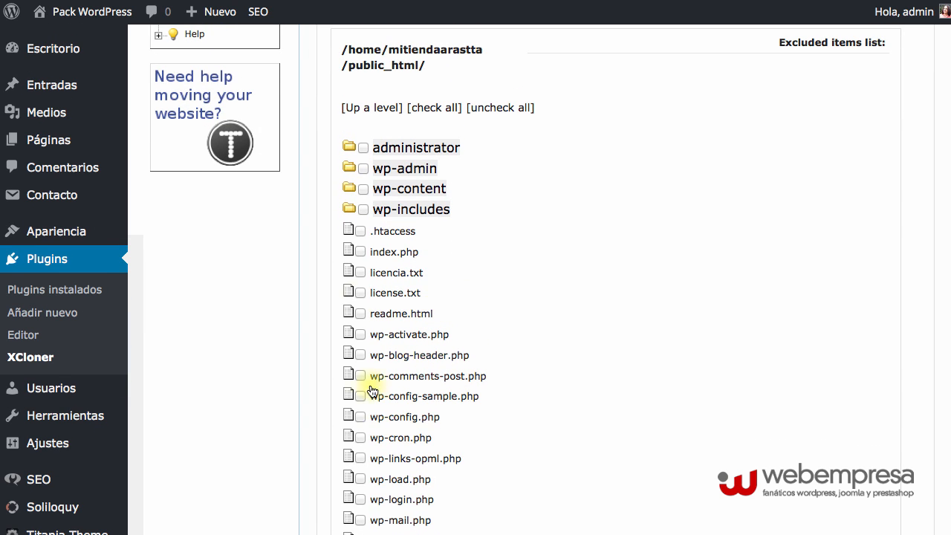
{"action": "scroll", "coordinate": [355, 373], "scroll_direction": "up", "scroll_amount": 5}
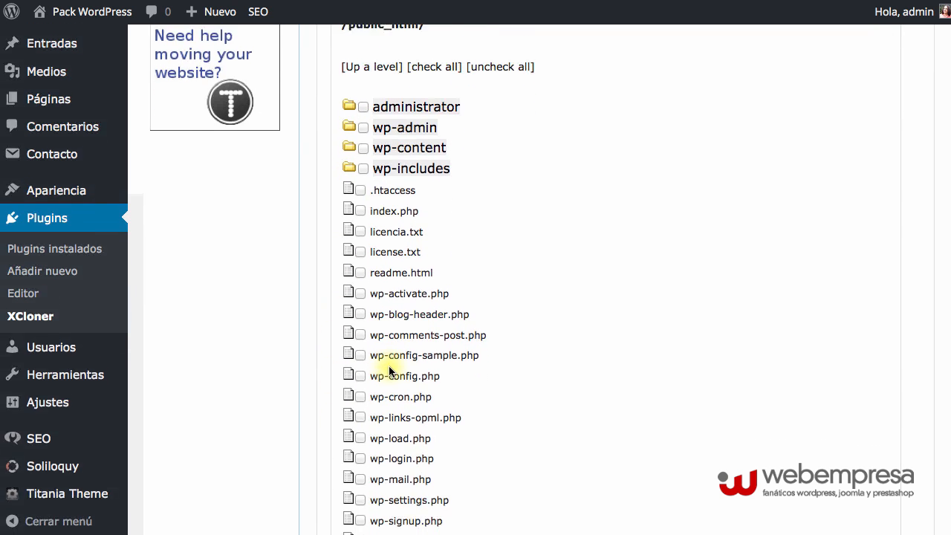
{"action": "scroll", "coordinate": [414, 361], "scroll_direction": "up", "scroll_amount": 1}
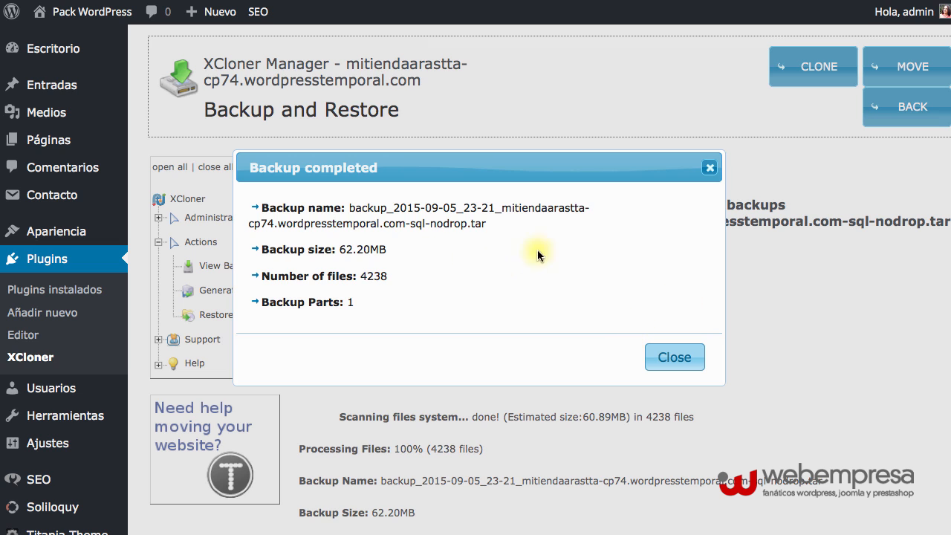
{"action": "left_click", "coordinate": [675, 357]}
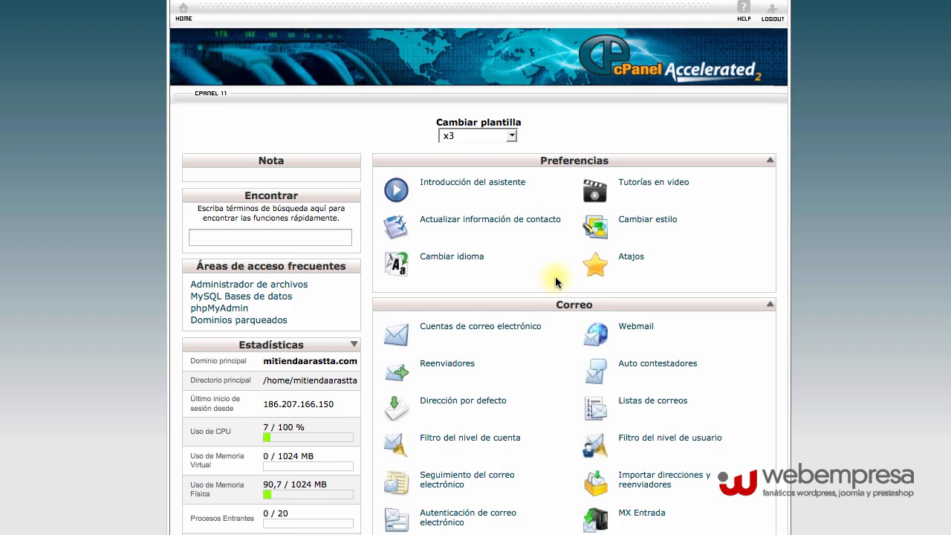
Step: Switch to the cPanel file manager and create a new folder named clonwp inside public_html
{"action": "scroll", "coordinate": [555, 278], "scroll_direction": "down", "scroll_amount": 1}
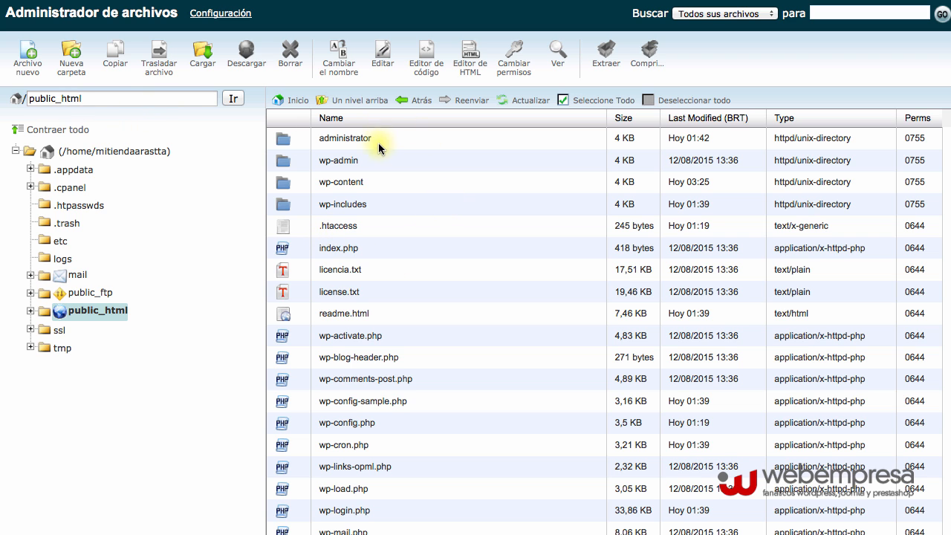
{"action": "scroll", "coordinate": [391, 171], "scroll_direction": "down", "scroll_amount": 2}
{"action": "scroll", "coordinate": [390, 185], "scroll_direction": "up", "scroll_amount": 2}
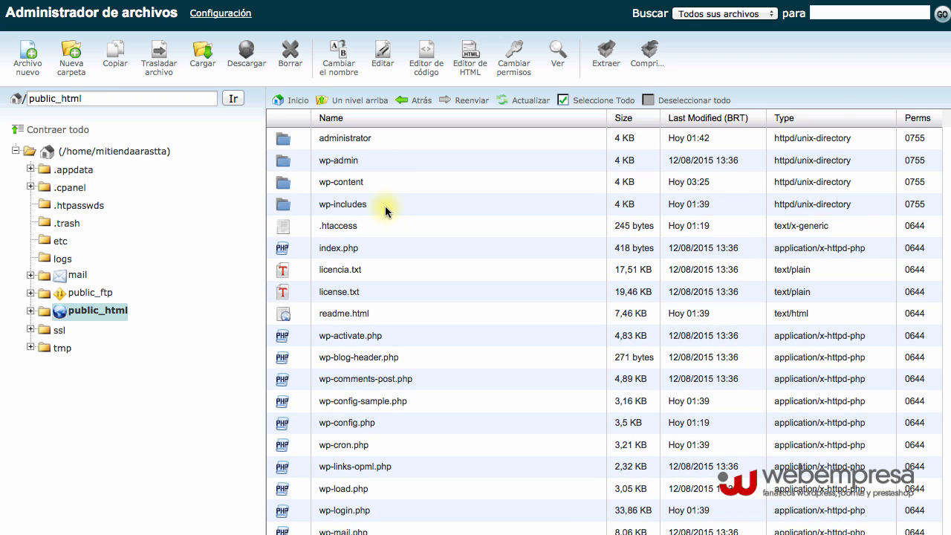
{"action": "left_click_drag", "start_coordinate": [30, 99], "coordinate": [92, 100]}
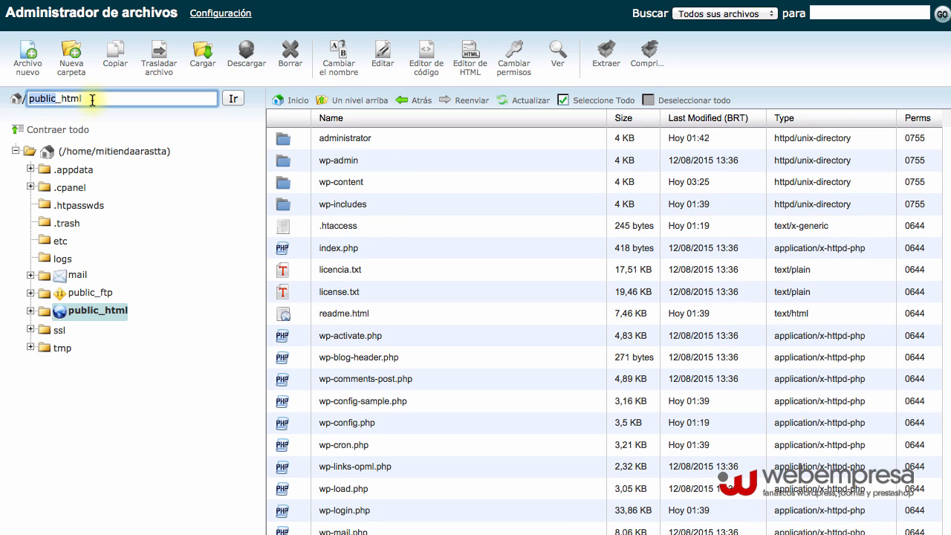
{"action": "left_click", "coordinate": [92, 100]}
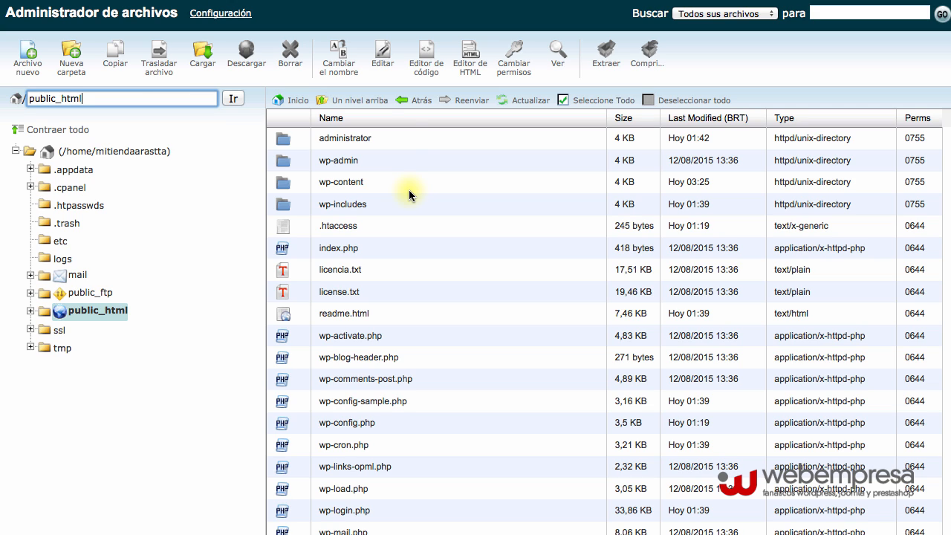
{"action": "left_click", "coordinate": [74, 63]}
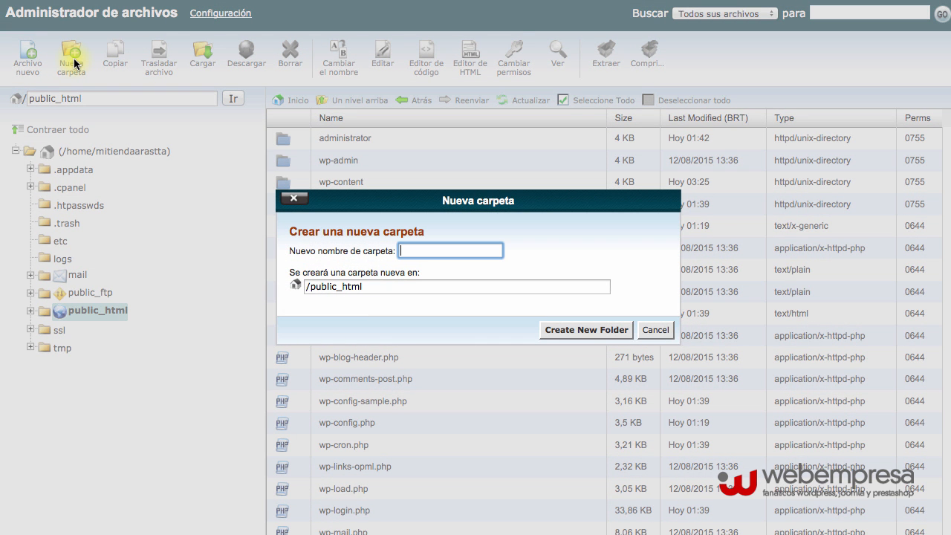
{"action": "type", "text": "clonwp"}
{"action": "left_click", "coordinate": [582, 331]}
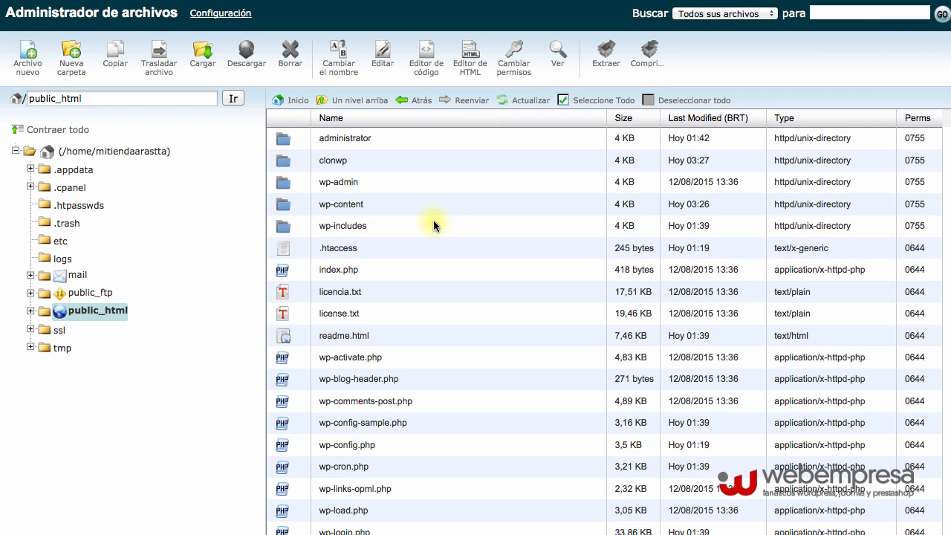
Step: Look inside the clonwp folder, and switch back to XCloner in WordPress to view the stored backups
{"action": "left_click", "coordinate": [363, 158]}
{"action": "double_click", "coordinate": [362, 160]}
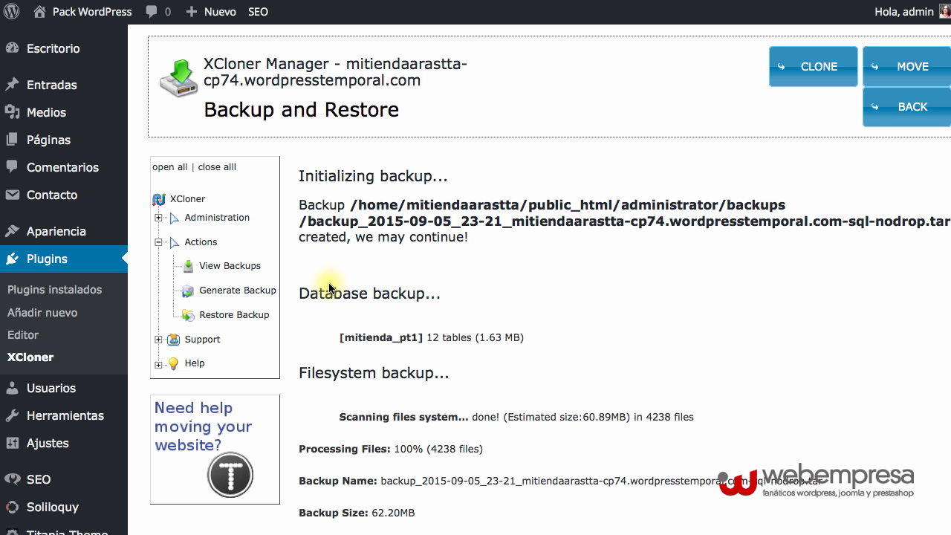
{"action": "left_click", "coordinate": [218, 267]}
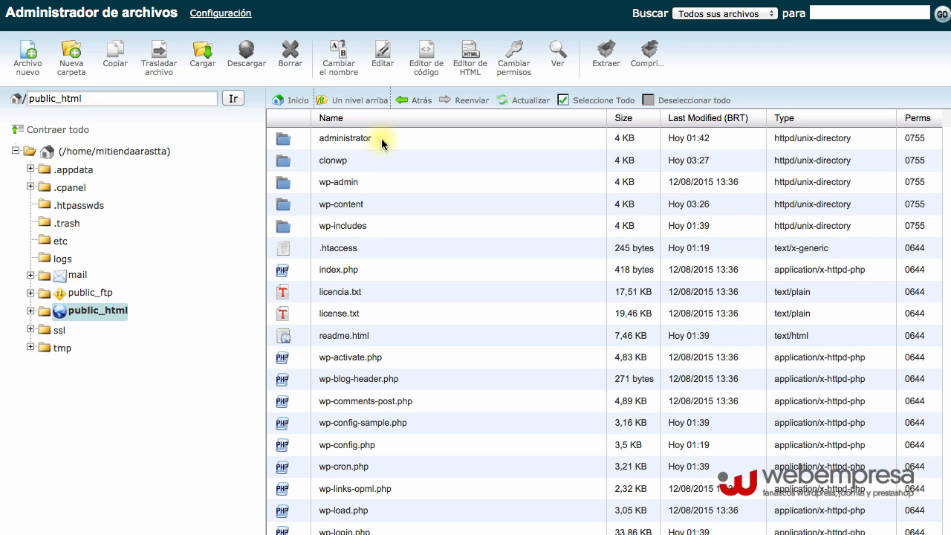
Step: In the cPanel file manager, move the backup .tar file from public_html/administrator/backups to /public_html/clonwp
{"action": "double_click", "coordinate": [378, 141]}
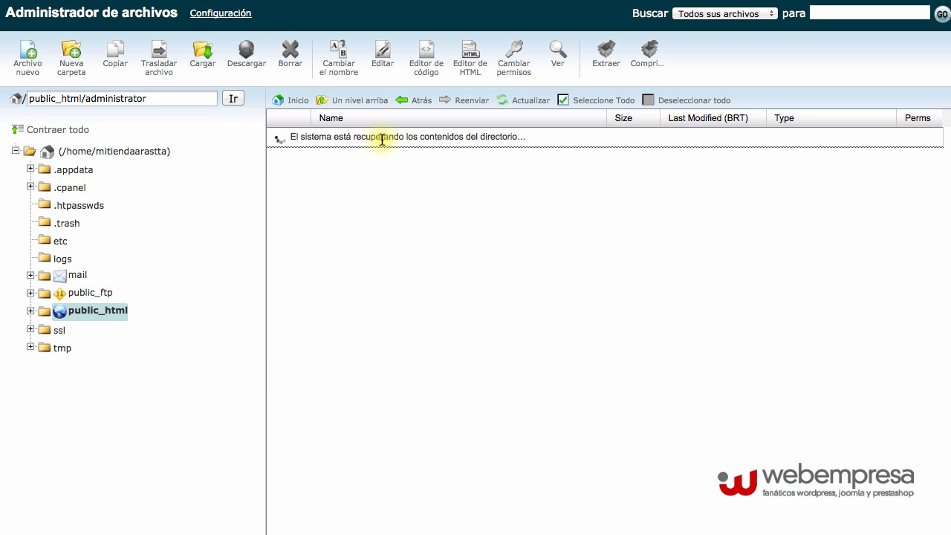
{"action": "double_click", "coordinate": [370, 137]}
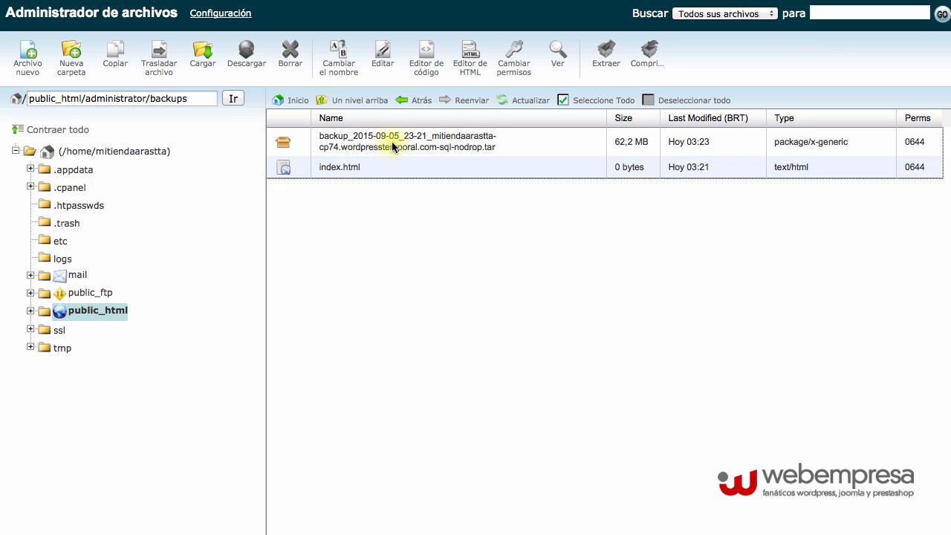
{"action": "left_click", "coordinate": [499, 146]}
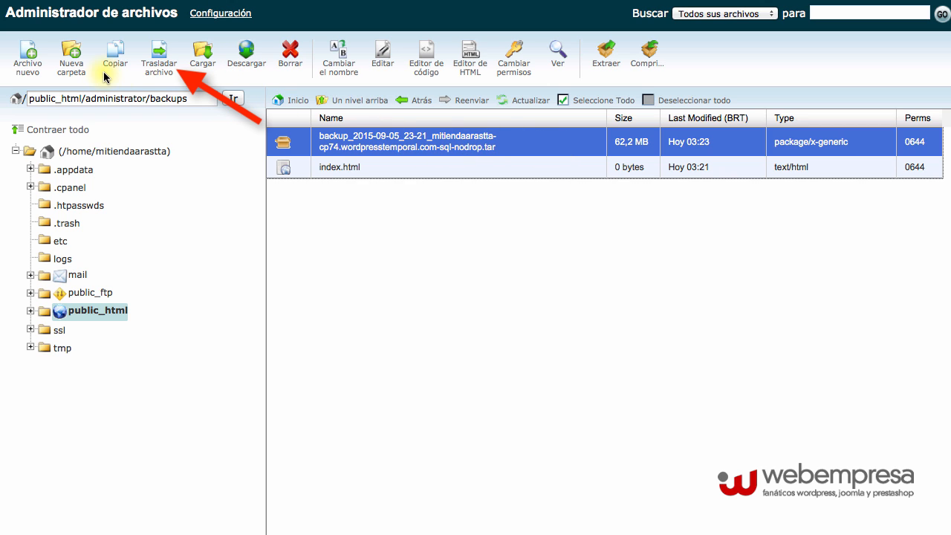
{"action": "left_click", "coordinate": [162, 71]}
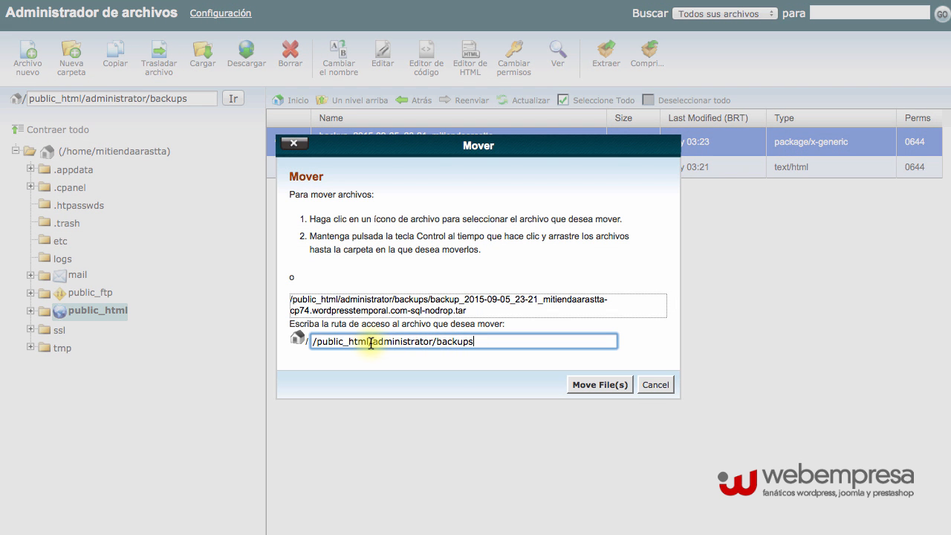
{"action": "left_click_drag", "start_coordinate": [379, 343], "coordinate": [566, 354]}
{"action": "key", "text": "BackSpace"}
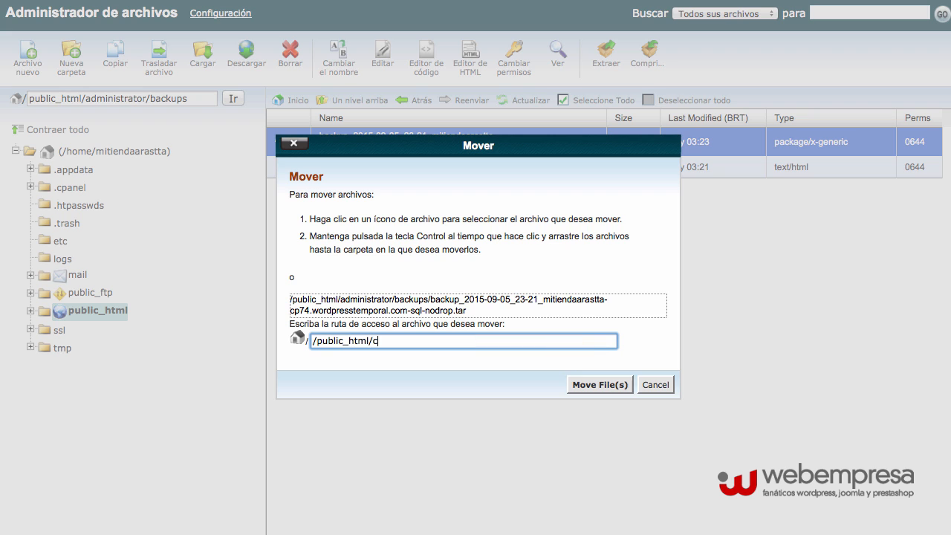
{"action": "type", "text": "clonwp"}
{"action": "left_click", "coordinate": [599, 387]}
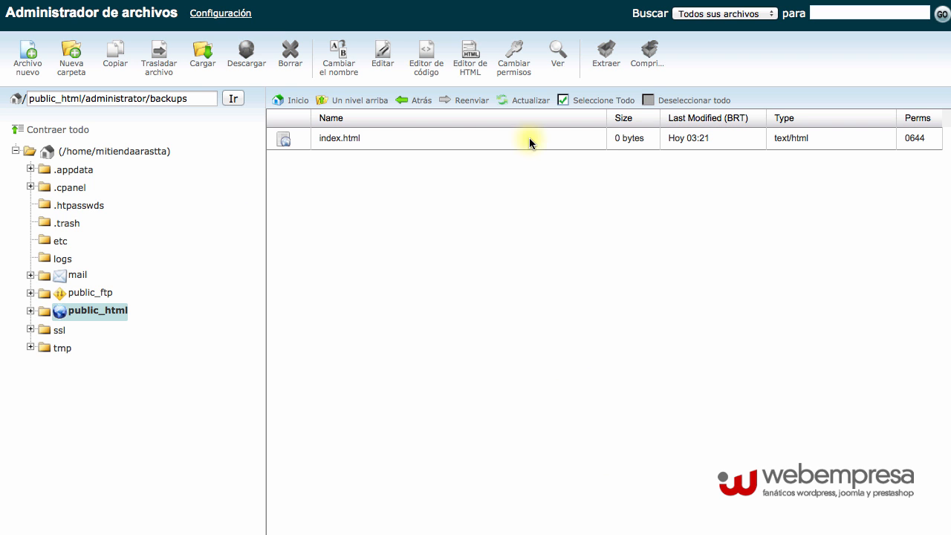
Step: Return to public_html and open the clonwp folder to check for the moved backup file
{"action": "left_click", "coordinate": [355, 107]}
{"action": "left_click", "coordinate": [354, 107]}
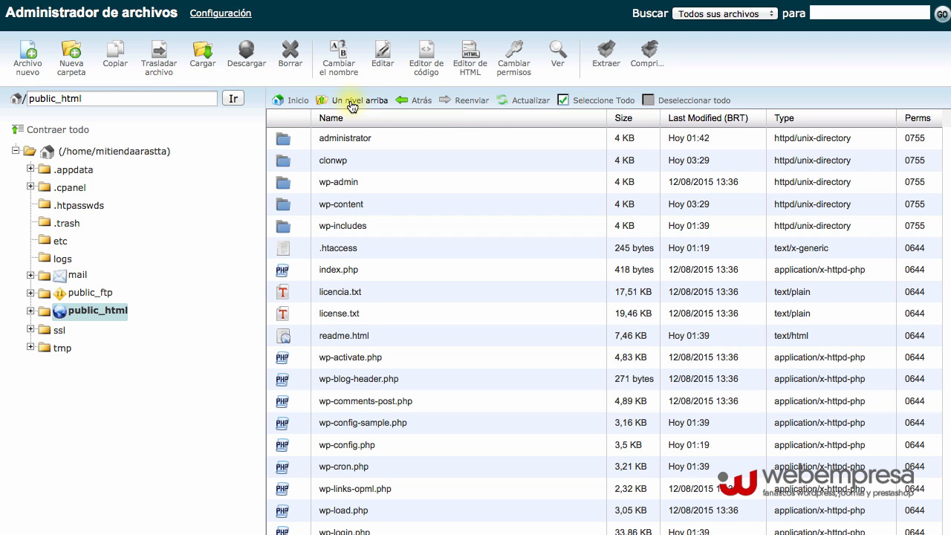
{"action": "double_click", "coordinate": [353, 161]}
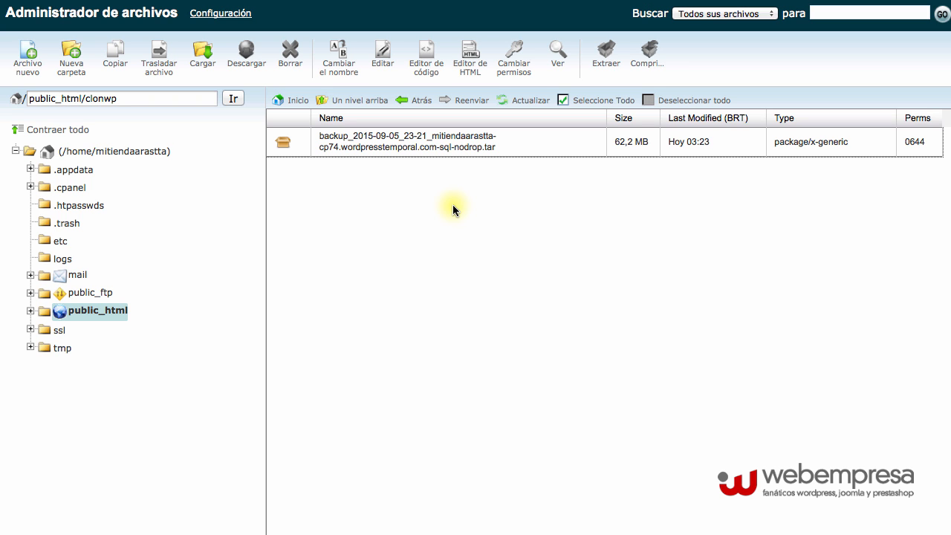
Step: Go to the restore folder of the xcloner-backup-and-restore plugin under public_html/wp-content/plugins
{"action": "left_click", "coordinate": [358, 102]}
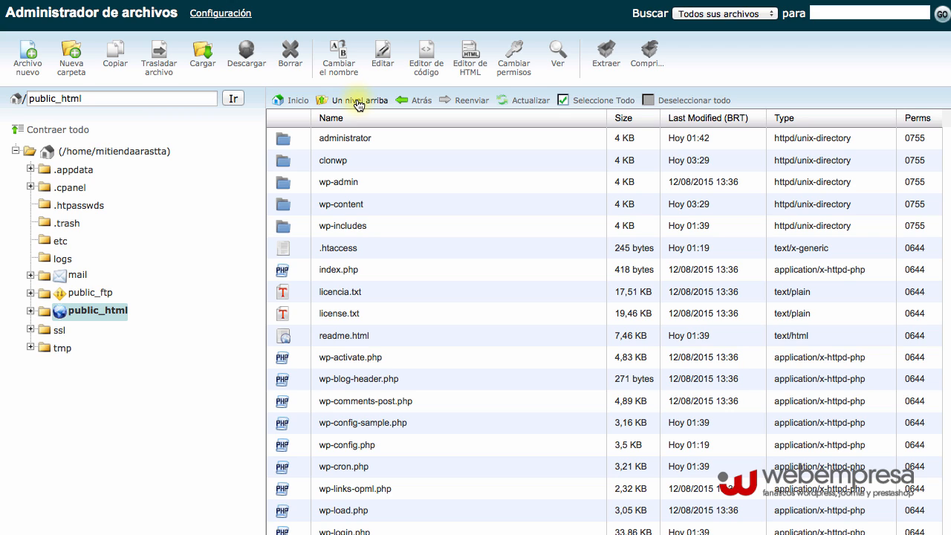
{"action": "double_click", "coordinate": [379, 205]}
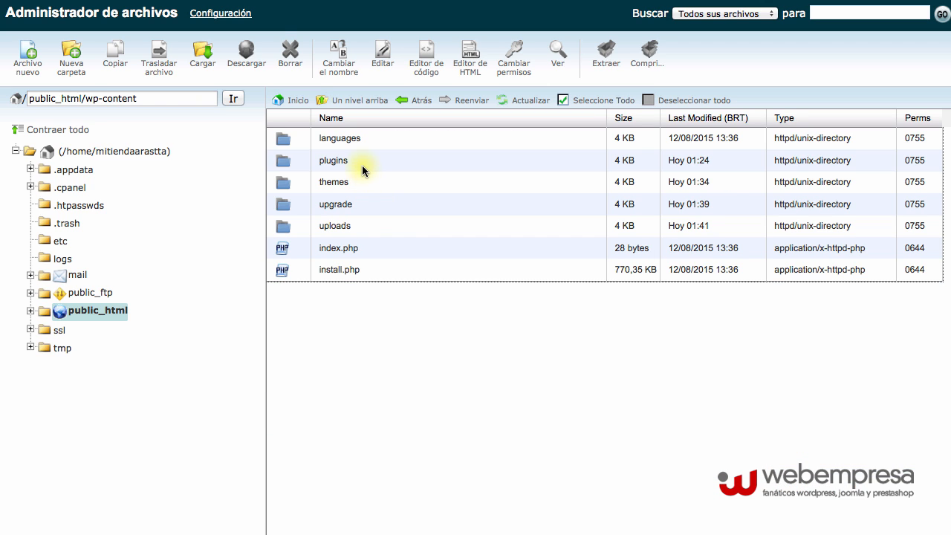
{"action": "double_click", "coordinate": [364, 167]}
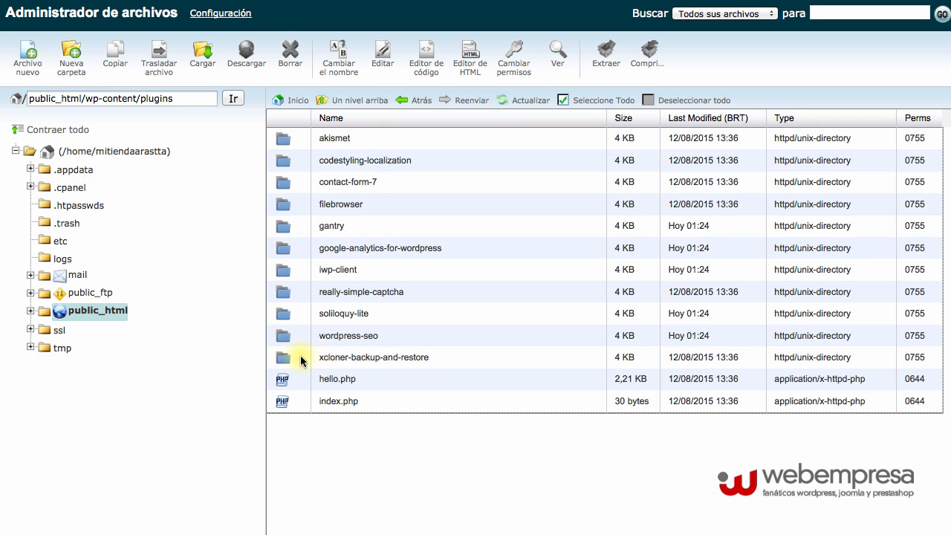
{"action": "double_click", "coordinate": [437, 359]}
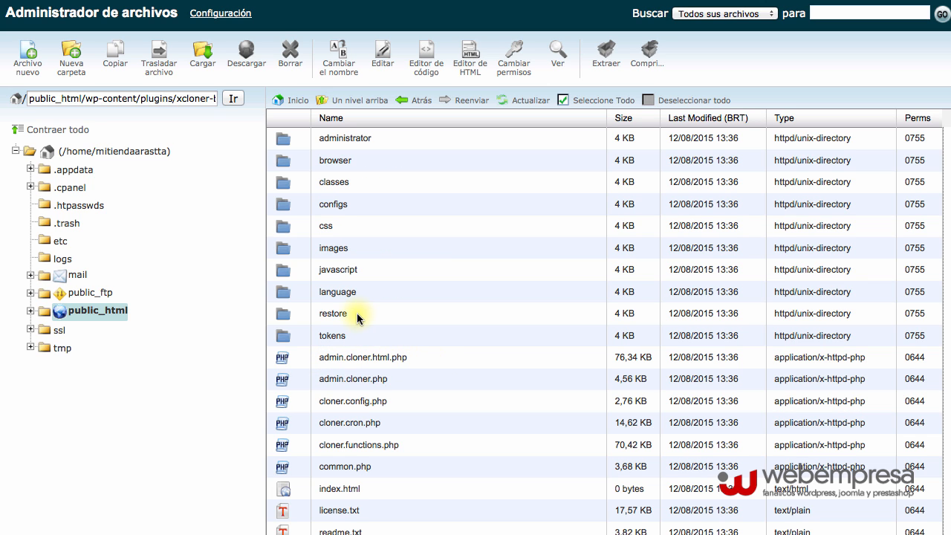
{"action": "double_click", "coordinate": [356, 313]}
Step: Copy TAR.php and XCloner.php from the plugin's restore folder to /public_html/clonwp
{"action": "left_click", "coordinate": [369, 161]}
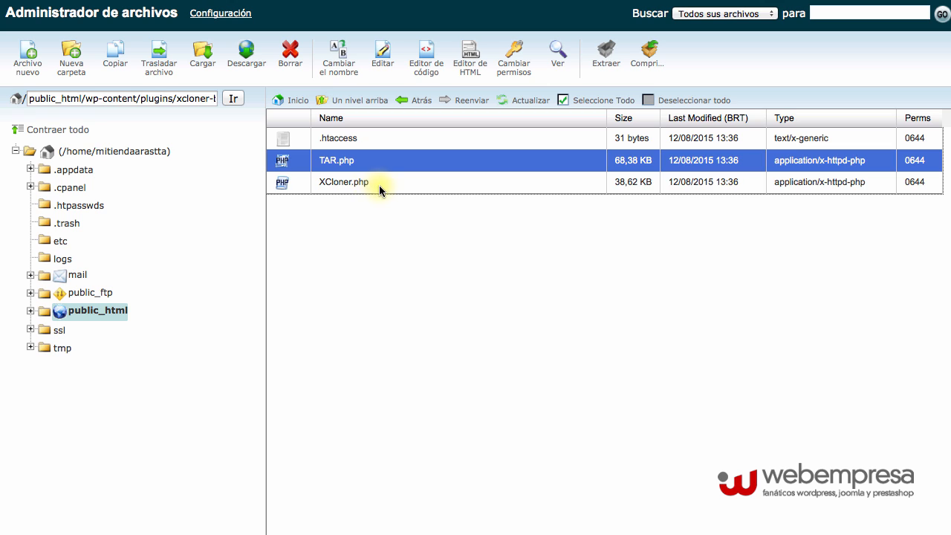
{"action": "left_click", "coordinate": [378, 185], "text": "shift"}
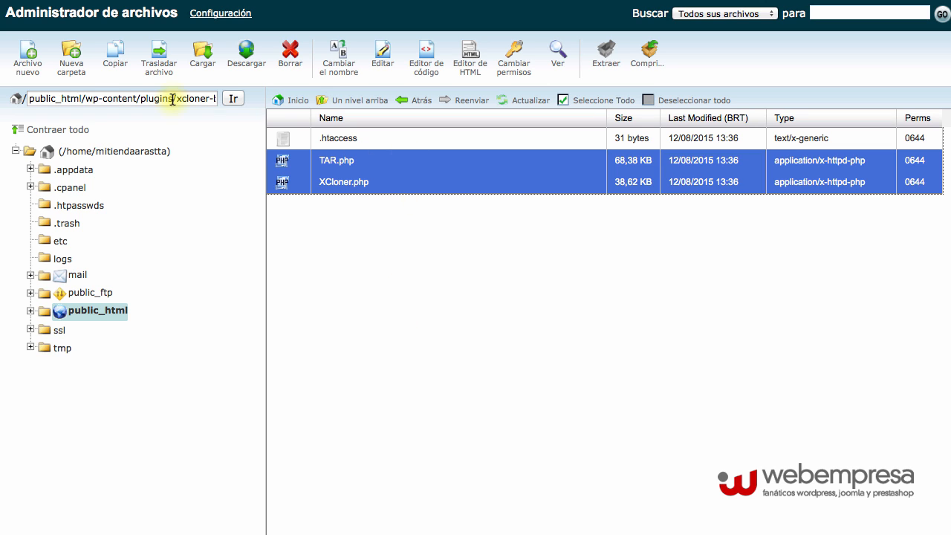
{"action": "left_click", "coordinate": [111, 60]}
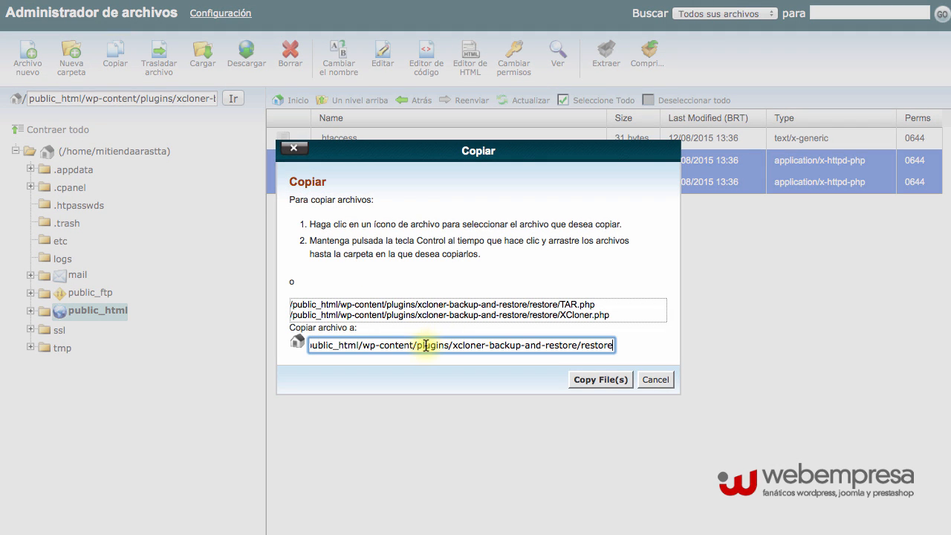
{"action": "left_click_drag", "start_coordinate": [362, 346], "coordinate": [624, 357]}
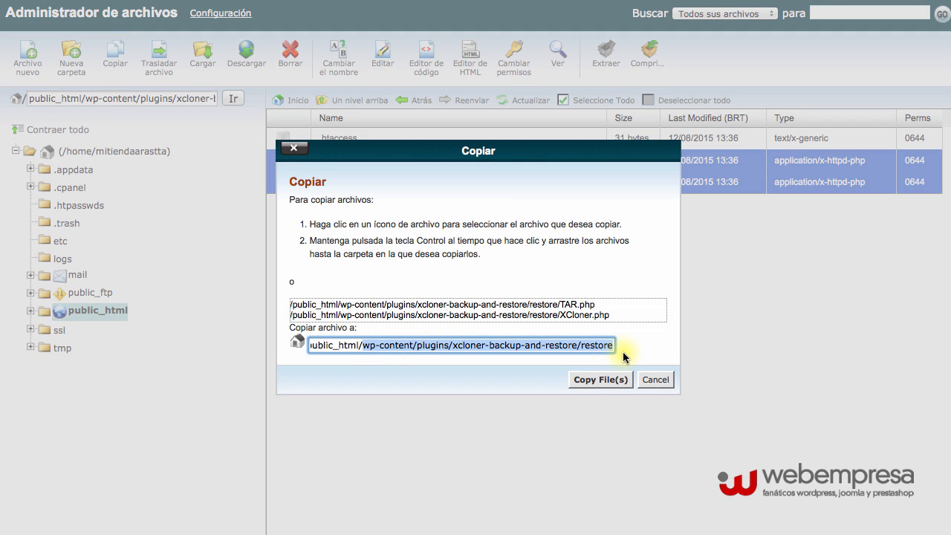
{"action": "key", "text": "BackSpace"}
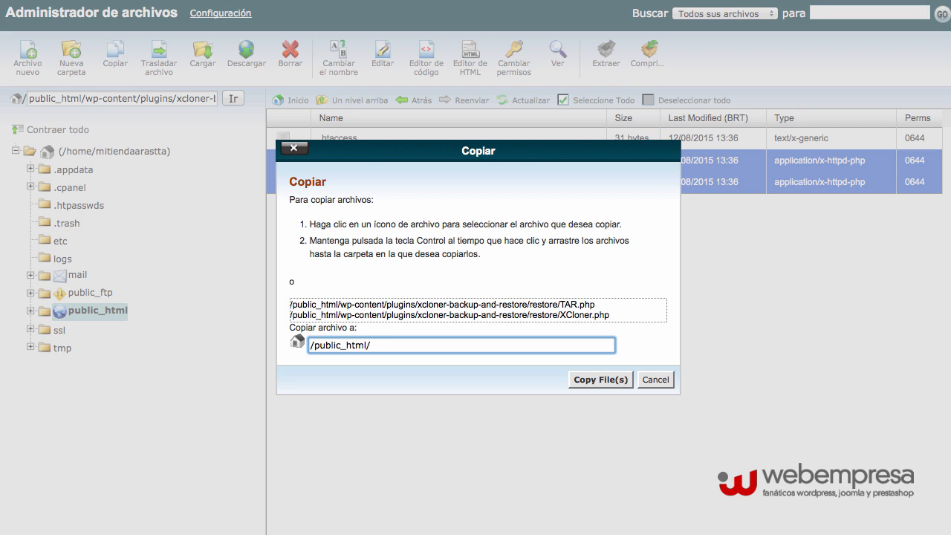
{"action": "type", "text": "clonwp"}
{"action": "left_click", "coordinate": [604, 380]}
Step: Go back up to public_html and open the clonwp folder to check for the backup archive, TAR.php and XCloner.php
{"action": "left_click", "coordinate": [363, 102]}
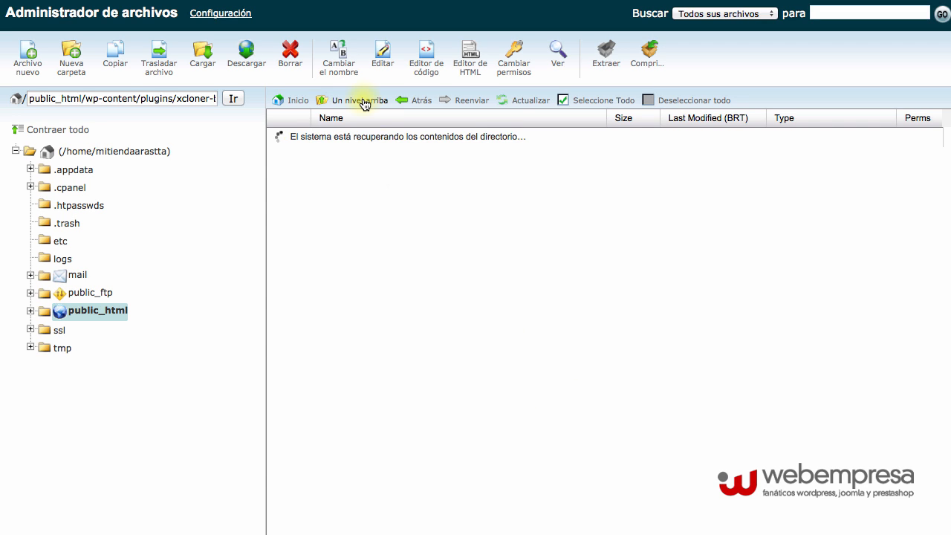
{"action": "left_click", "coordinate": [364, 103]}
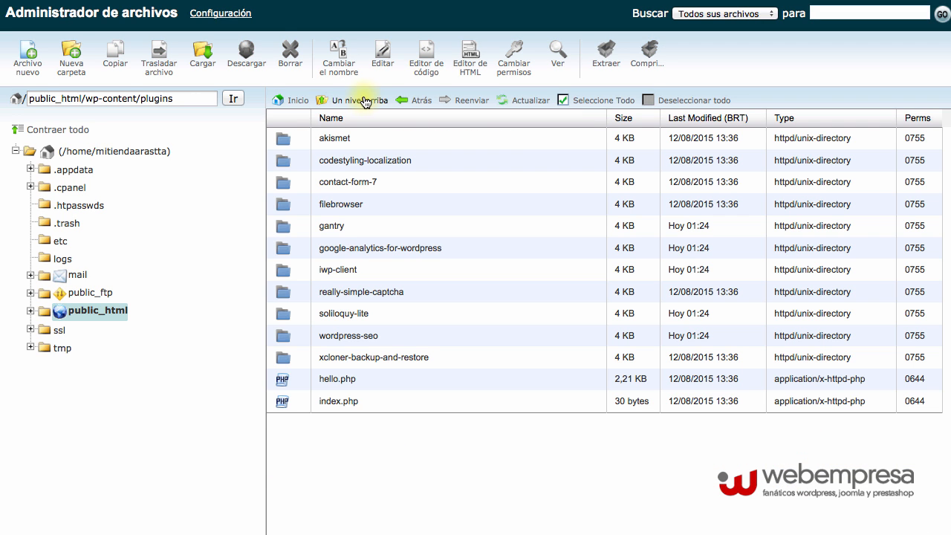
{"action": "left_click", "coordinate": [364, 104]}
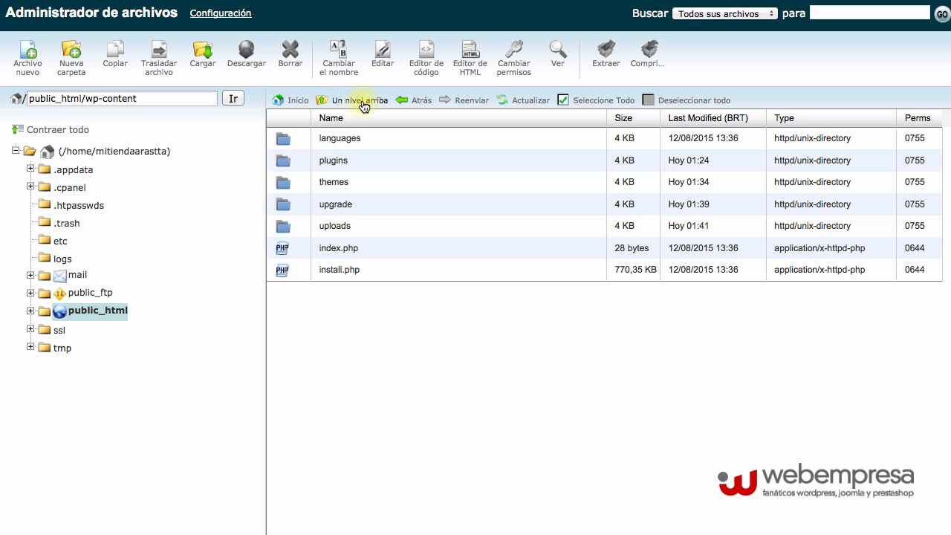
{"action": "left_click", "coordinate": [363, 104]}
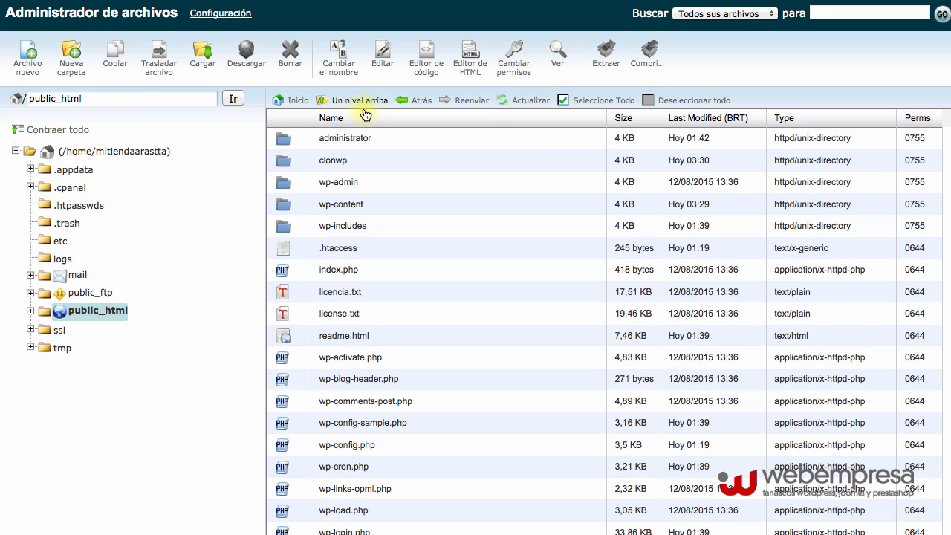
{"action": "double_click", "coordinate": [45, 98]}
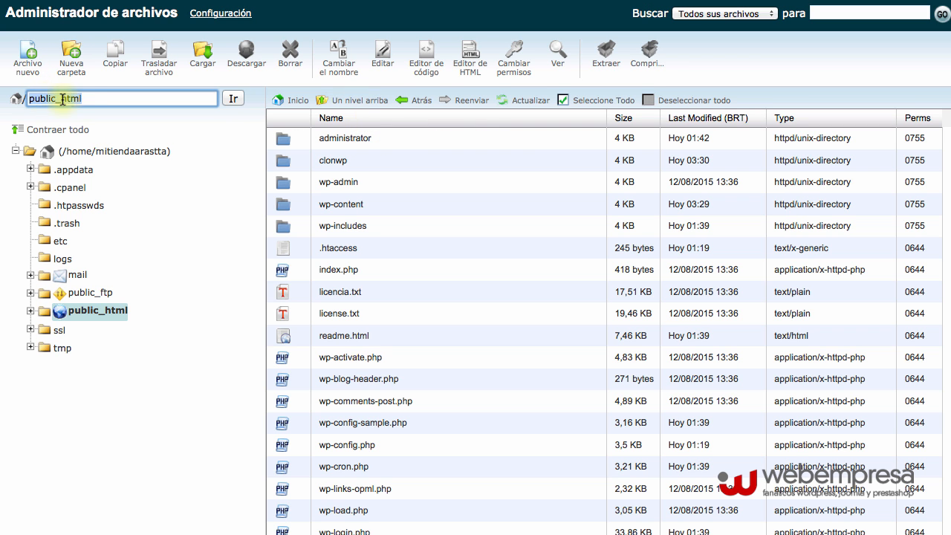
{"action": "double_click", "coordinate": [359, 158]}
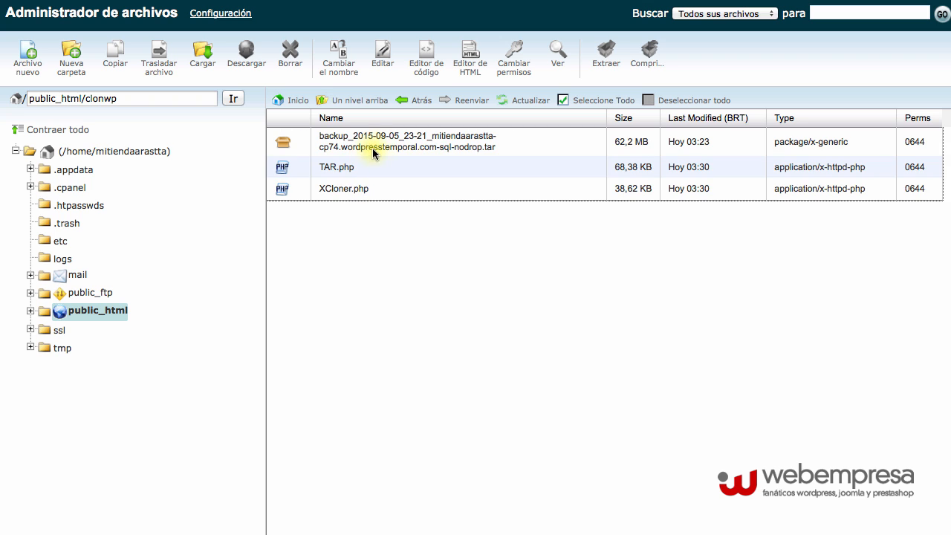
{"action": "left_click", "coordinate": [368, 147]}
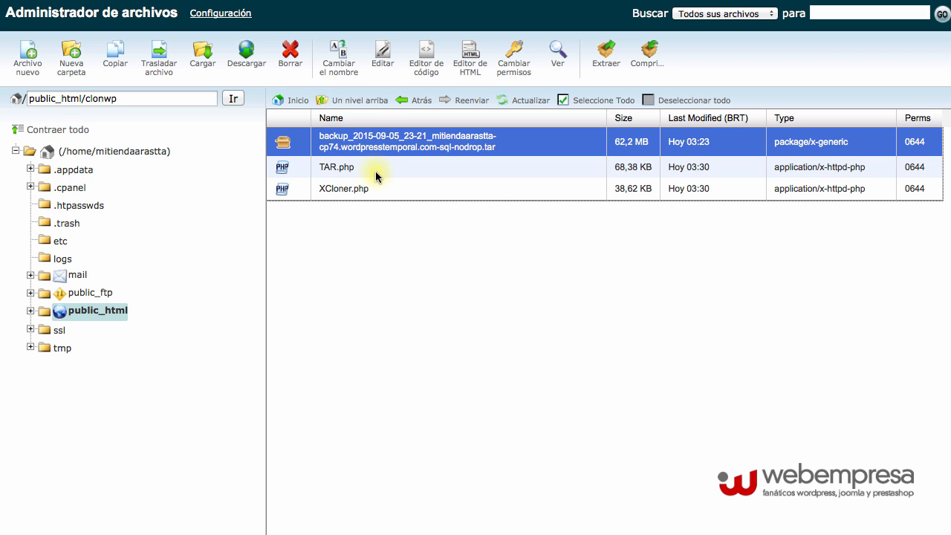
{"action": "left_click", "coordinate": [373, 171]}
{"action": "left_click", "coordinate": [377, 186]}
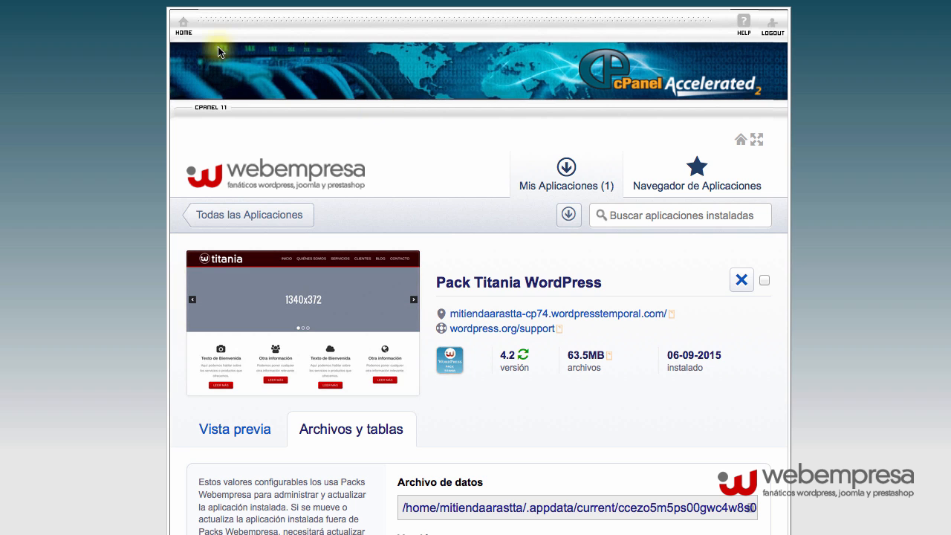
Step: Switch to the cPanel home page, open its MySQL databases page and create a new database named clonwp
{"action": "left_click", "coordinate": [184, 31]}
{"action": "scroll", "coordinate": [456, 313], "scroll_direction": "down", "scroll_amount": 15}
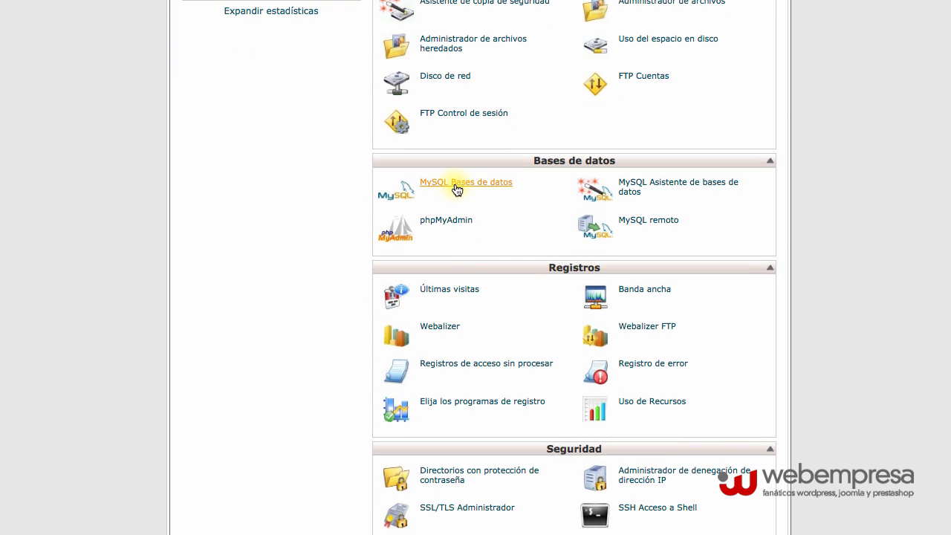
{"action": "left_click", "coordinate": [467, 185]}
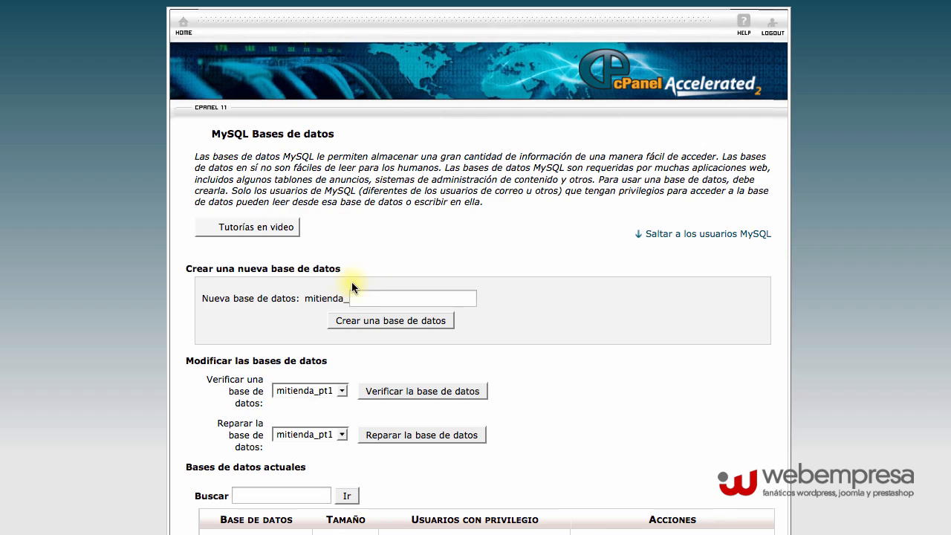
{"action": "scroll", "coordinate": [438, 301], "scroll_direction": "down", "scroll_amount": 1}
{"action": "left_click", "coordinate": [381, 289]}
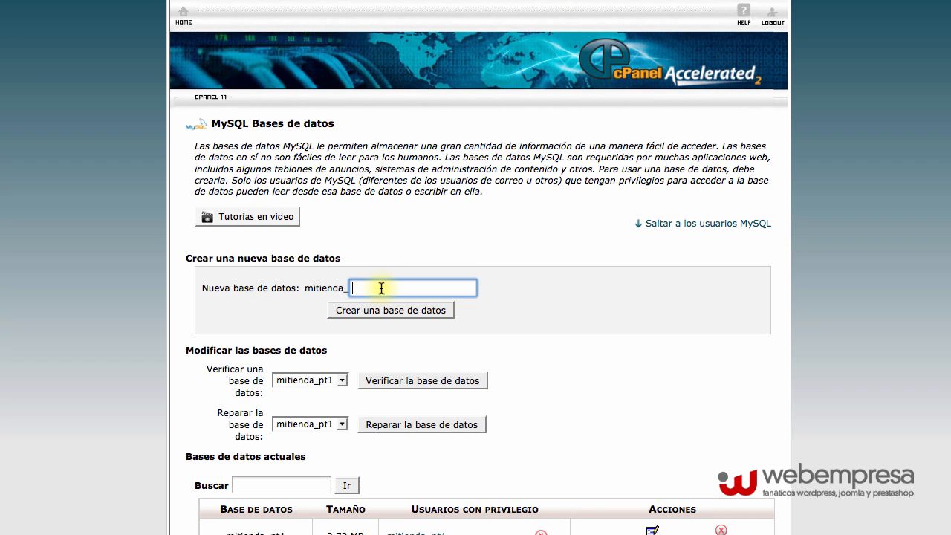
{"action": "type", "text": "clonwp"}
{"action": "left_click", "coordinate": [364, 310]}
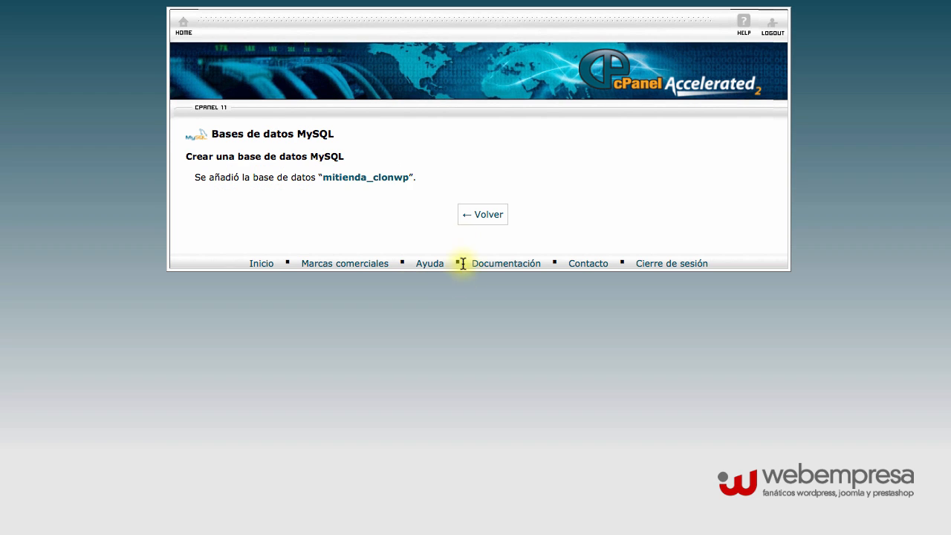
Step: Select the new database's full name, mitienda_clonwp, to note it down, and return to the MySQL databases page
{"action": "left_click_drag", "start_coordinate": [322, 177], "coordinate": [407, 178]}
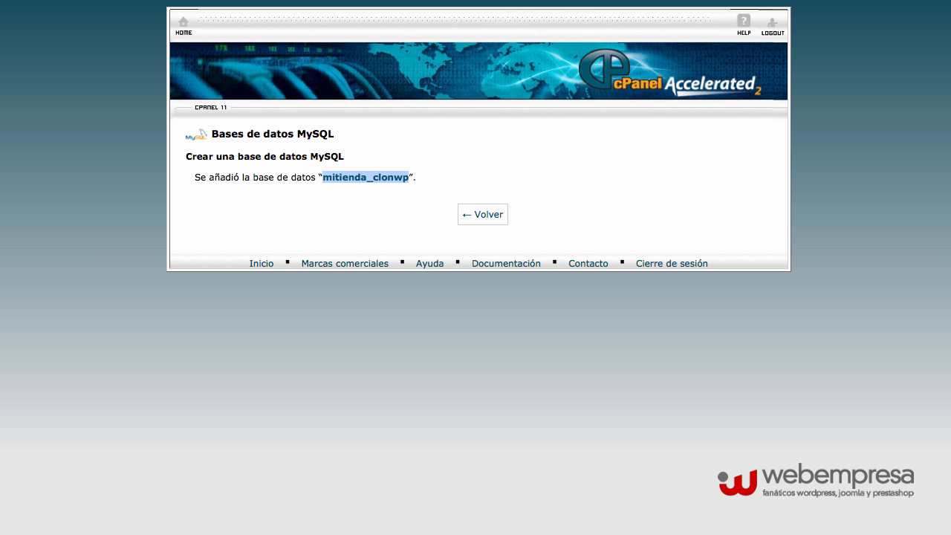
{"action": "key", "text": "super+Tab"}
{"action": "key", "text": "super+Tab"}
{"action": "left_click", "coordinate": [480, 217]}
Step: Name the new MySQL user clonwp and generate a 12-character password for it using mixed-case letters and numbers only
{"action": "scroll", "coordinate": [441, 322], "scroll_direction": "down", "scroll_amount": 5}
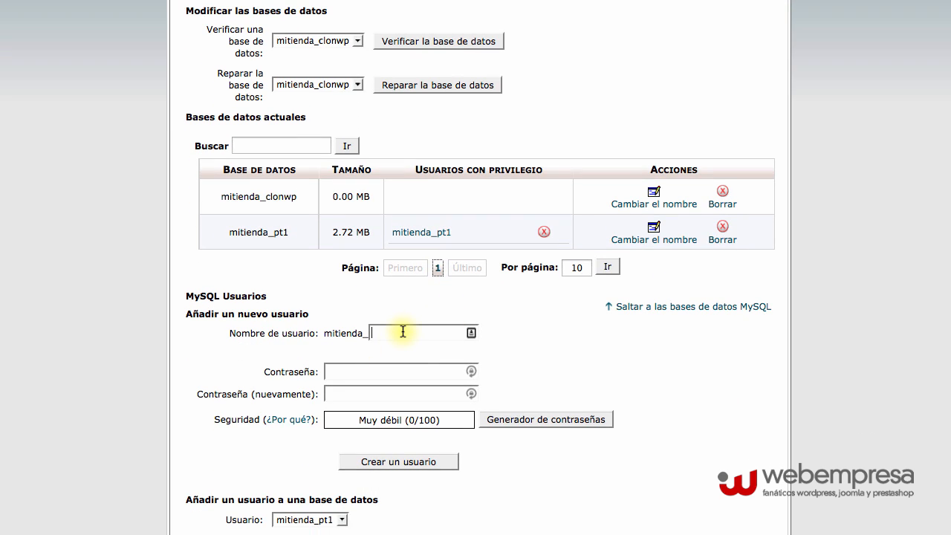
{"action": "type", "text": "clonwp"}
{"action": "left_click", "coordinate": [422, 372]}
{"action": "left_click", "coordinate": [542, 422]}
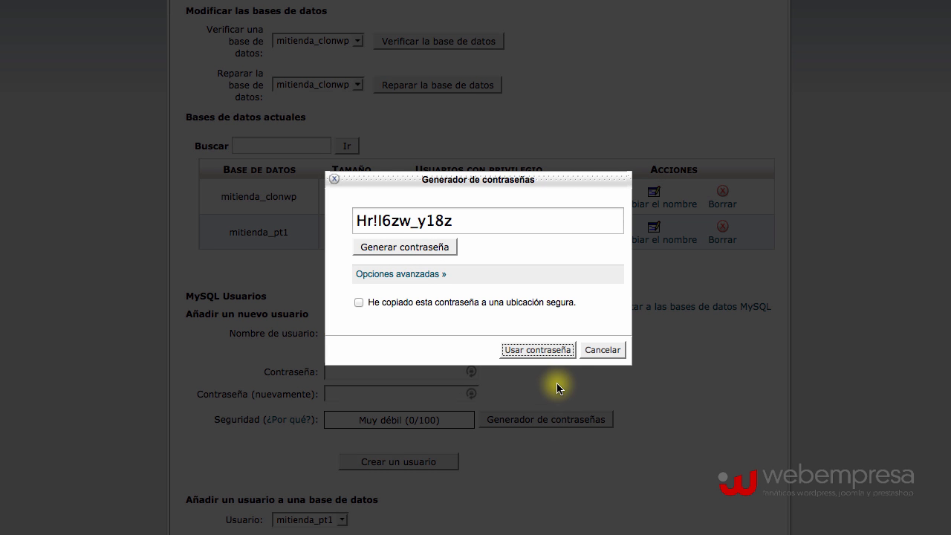
{"action": "left_click", "coordinate": [412, 279]}
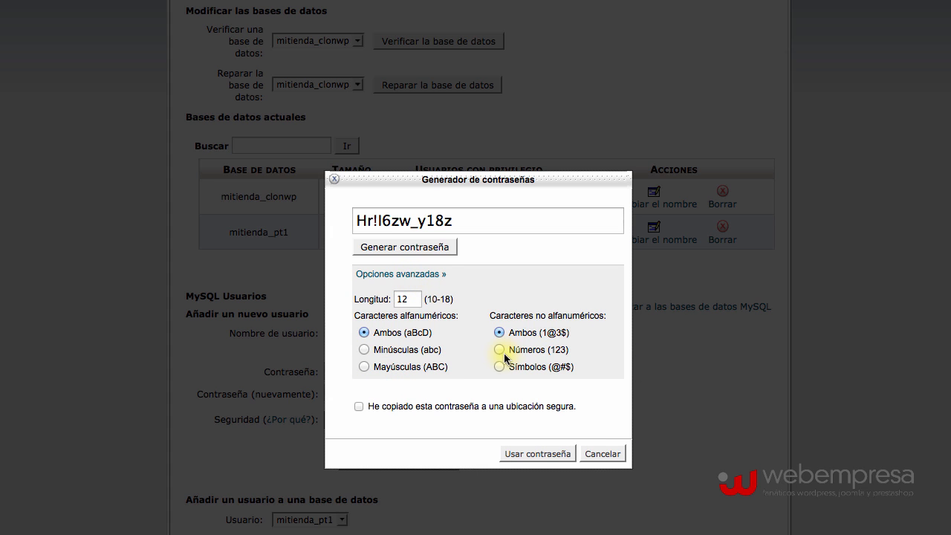
{"action": "left_click", "coordinate": [501, 349]}
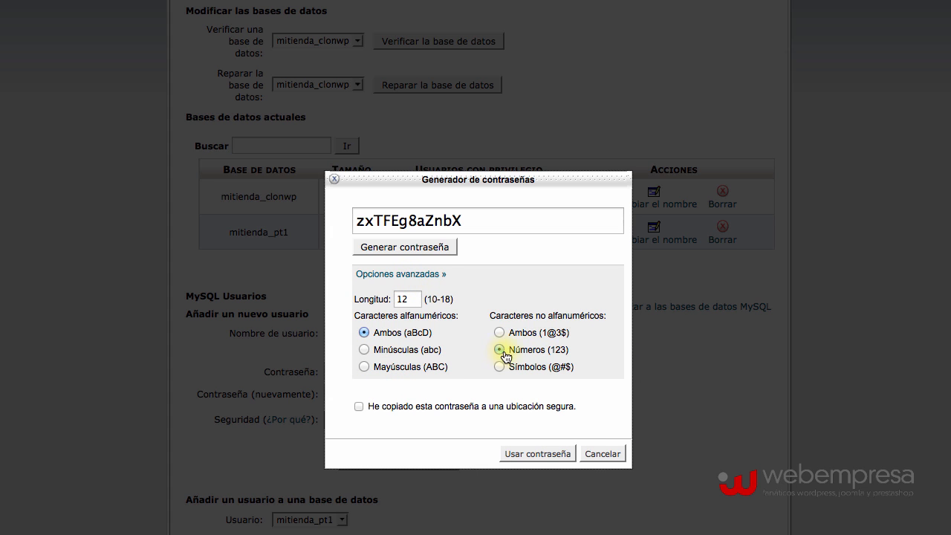
Step: Select the generated password for copying, mark it as saved in a safe place, and create the MySQL user with it
{"action": "double_click", "coordinate": [407, 227]}
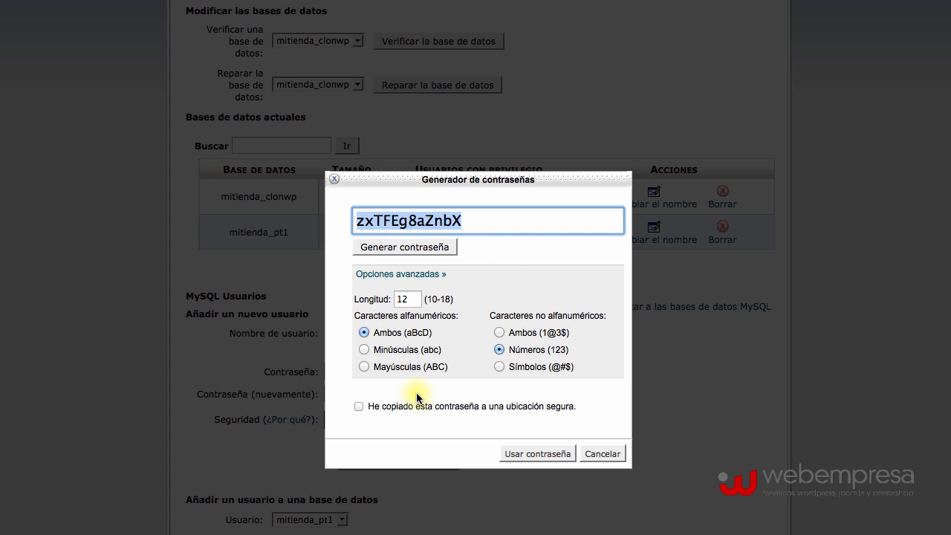
{"action": "left_click", "coordinate": [361, 408]}
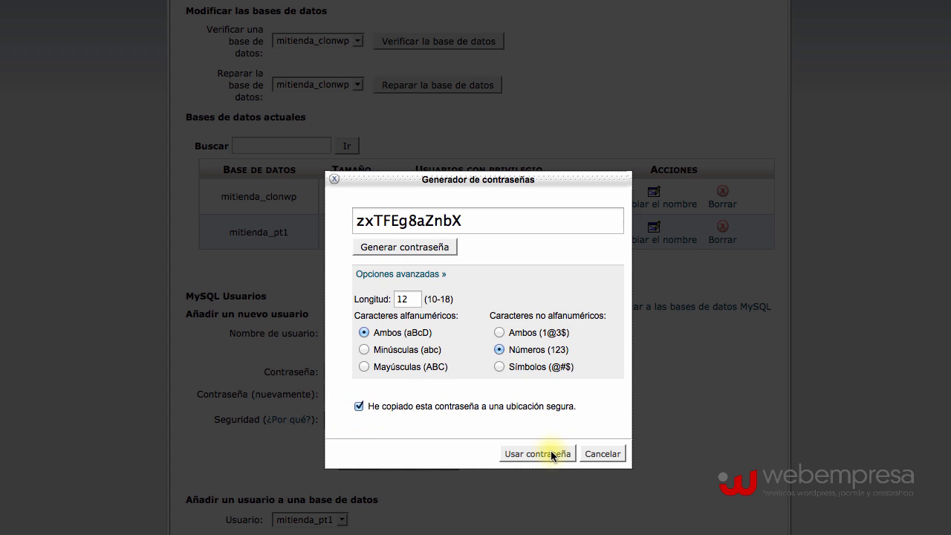
{"action": "left_click", "coordinate": [427, 221]}
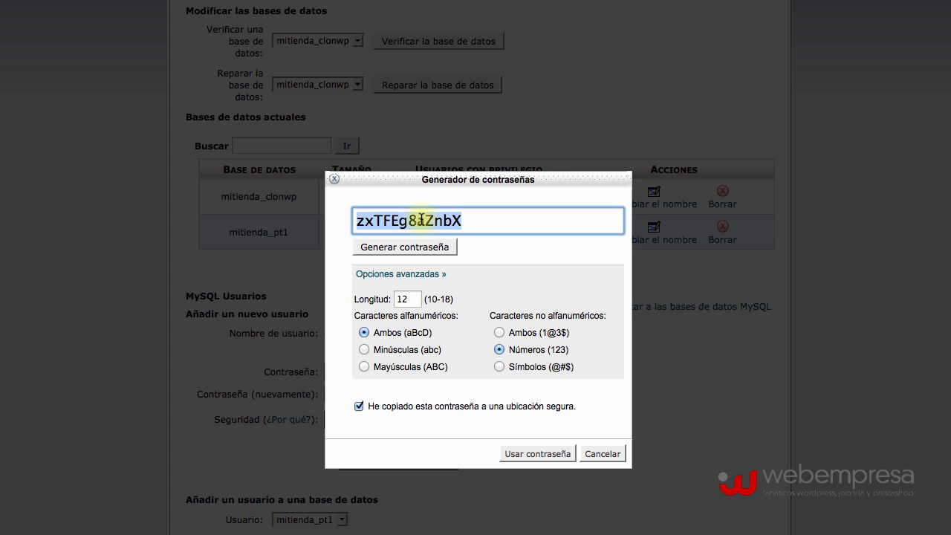
{"action": "left_click", "coordinate": [532, 451]}
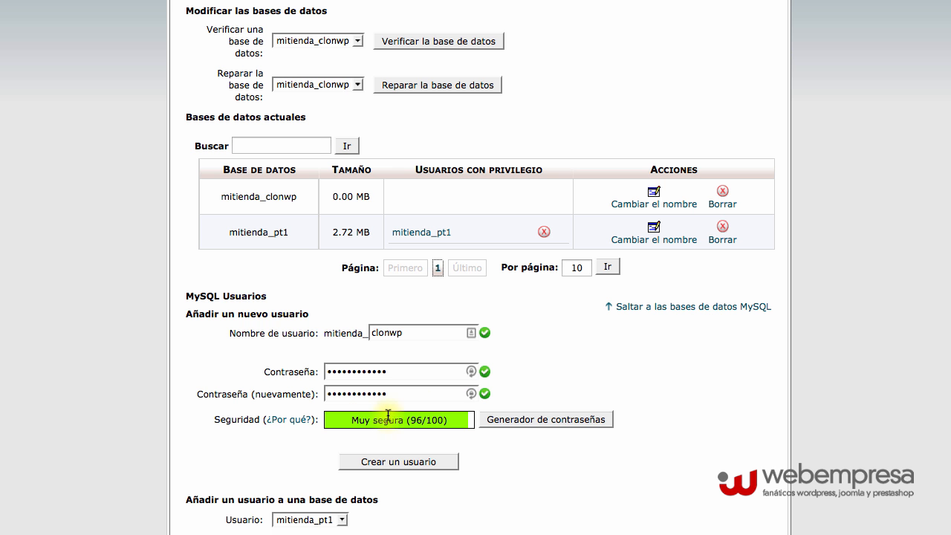
{"action": "left_click", "coordinate": [383, 462]}
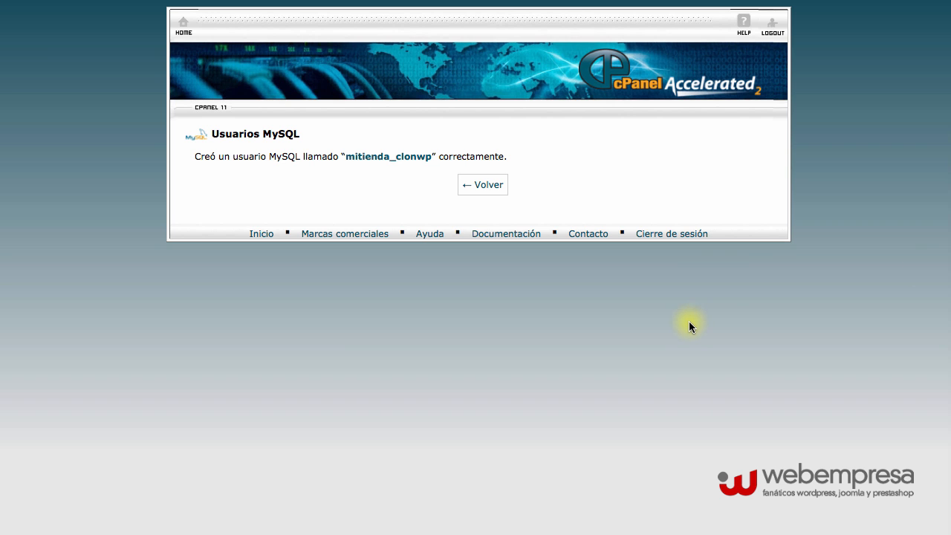
Step: Return to the MySQL databases page and copy the name mitienda_clonwp from the list of current databases
{"action": "left_click", "coordinate": [483, 187]}
{"action": "scroll", "coordinate": [433, 357], "scroll_direction": "down", "scroll_amount": 7}
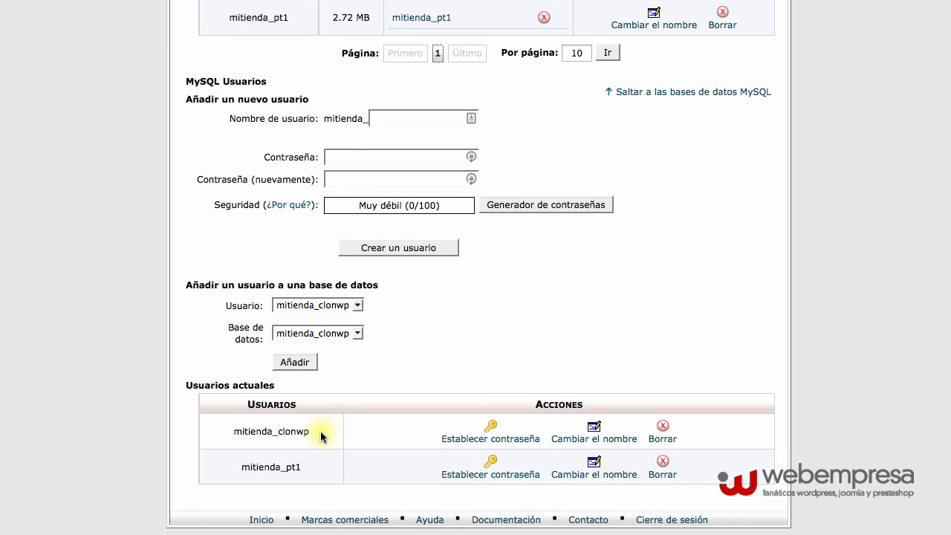
{"action": "double_click", "coordinate": [320, 431]}
{"action": "scroll", "coordinate": [401, 372], "scroll_direction": "up", "scroll_amount": 5}
{"action": "triple_click", "coordinate": [309, 184]}
{"action": "key", "text": "super+c"}
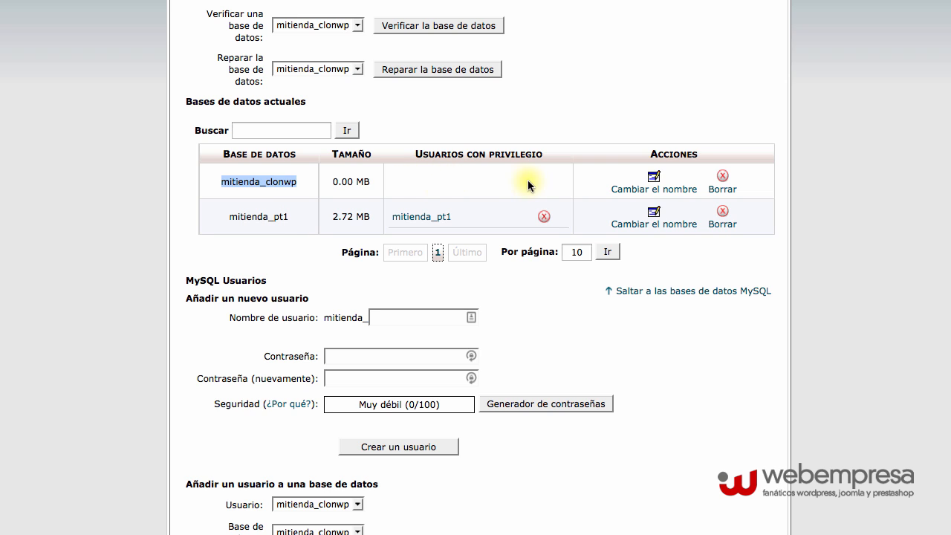
Step: Add the user mitienda_clonwp to the database mitienda_clonwp and grant it all privileges
{"action": "scroll", "coordinate": [479, 269], "scroll_direction": "down", "scroll_amount": 5}
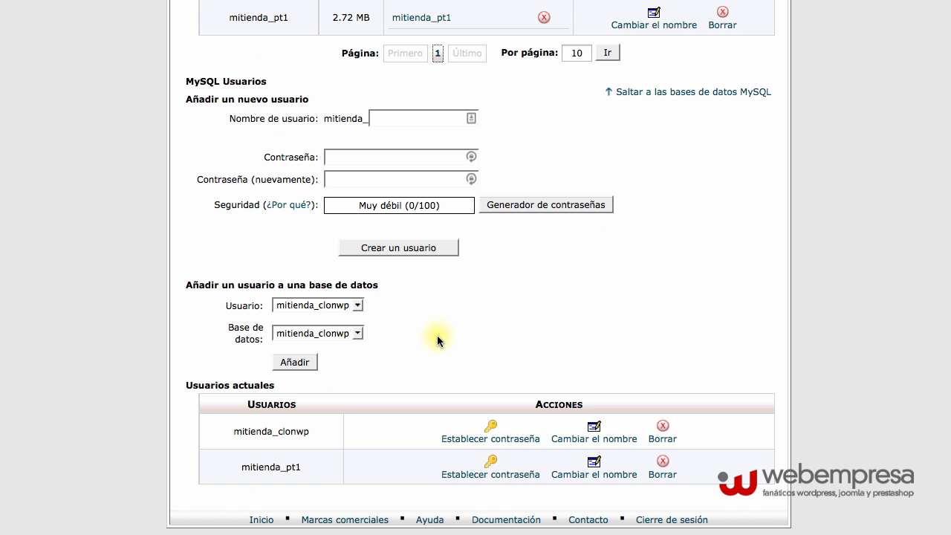
{"action": "left_click", "coordinate": [343, 304]}
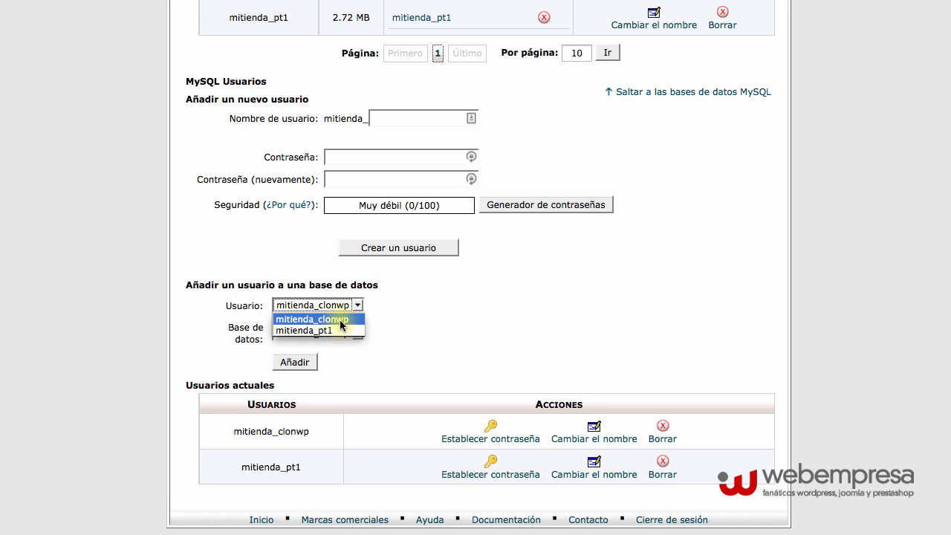
{"action": "left_click", "coordinate": [342, 325]}
{"action": "left_click", "coordinate": [344, 337]}
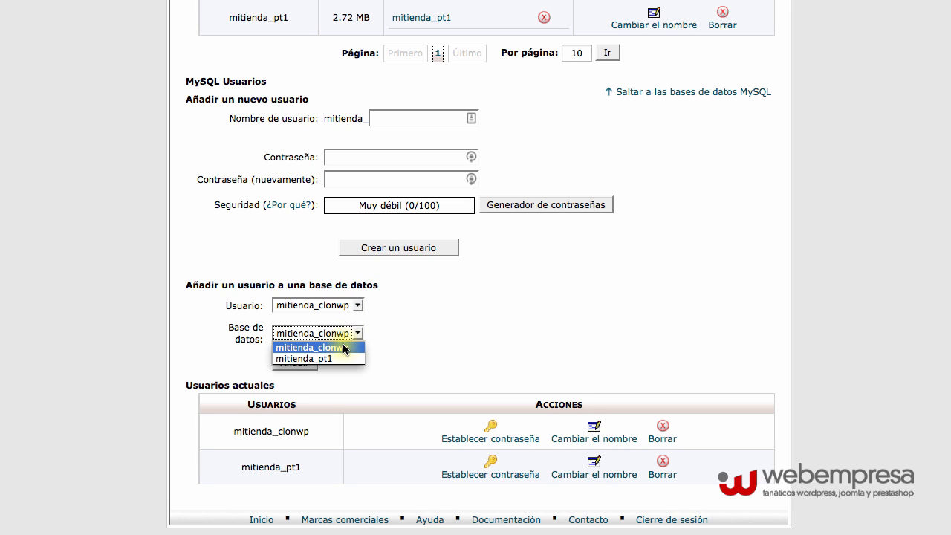
{"action": "left_click", "coordinate": [344, 346]}
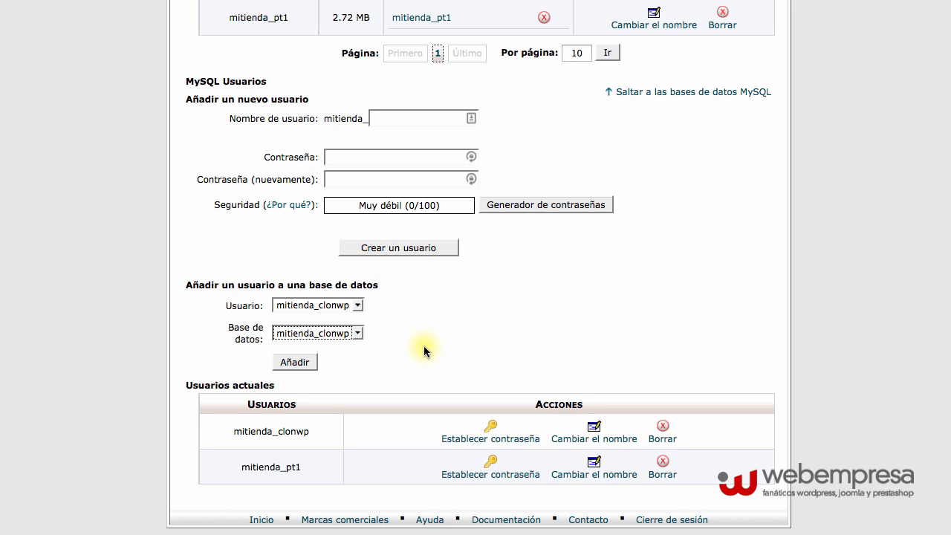
{"action": "left_click", "coordinate": [285, 362]}
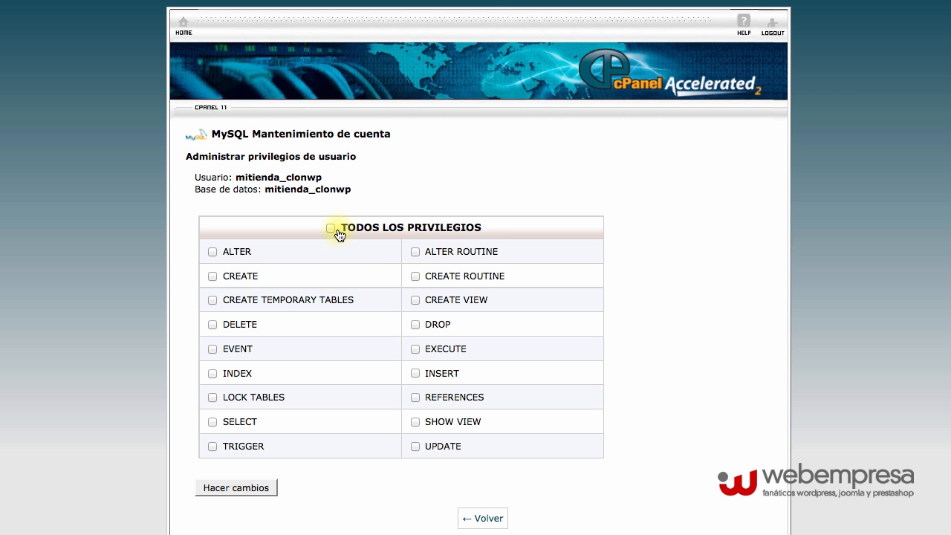
{"action": "left_click", "coordinate": [332, 228]}
{"action": "left_click", "coordinate": [256, 488]}
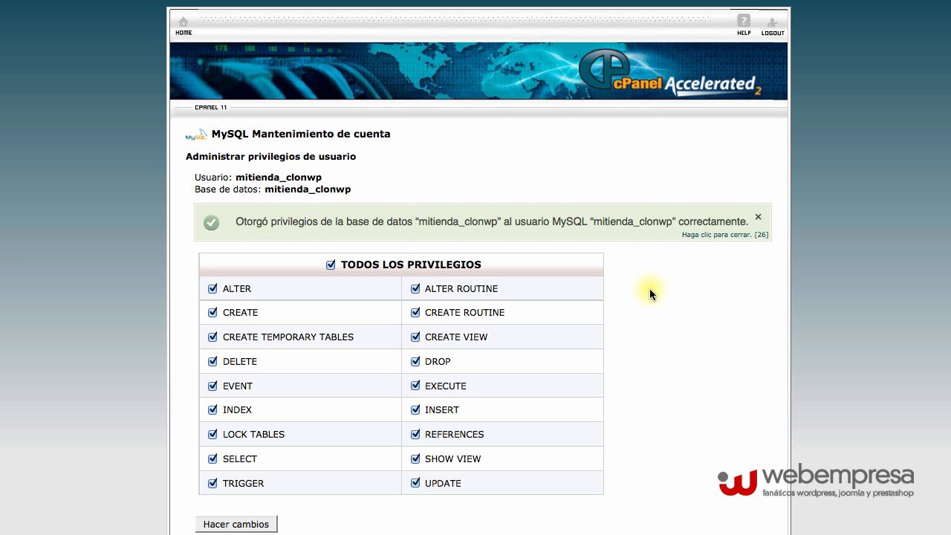
Step: Return to the MySQL databases page and check the new database, its privileged user, and the list of current users
{"action": "scroll", "coordinate": [650, 288], "scroll_direction": "down", "scroll_amount": 2}
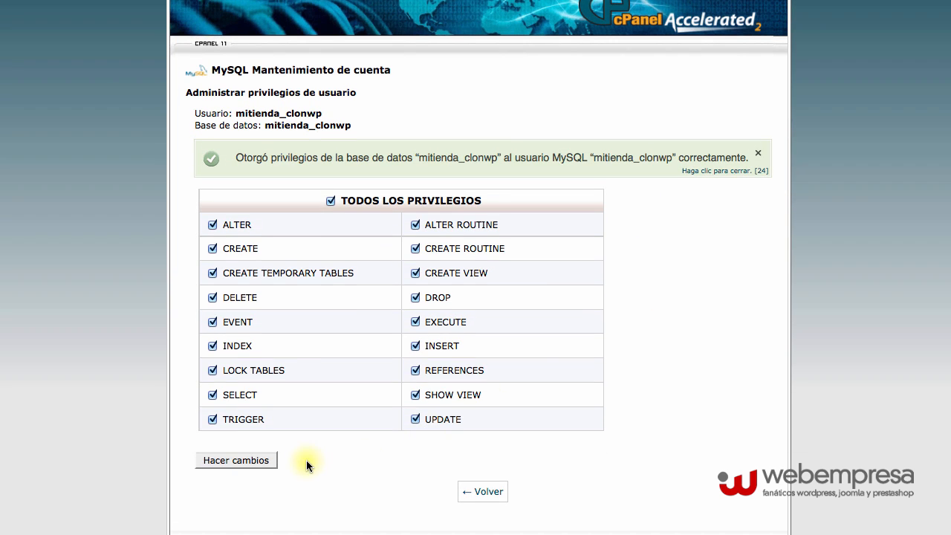
{"action": "left_click", "coordinate": [483, 491]}
{"action": "scroll", "coordinate": [669, 375], "scroll_direction": "down", "scroll_amount": 5}
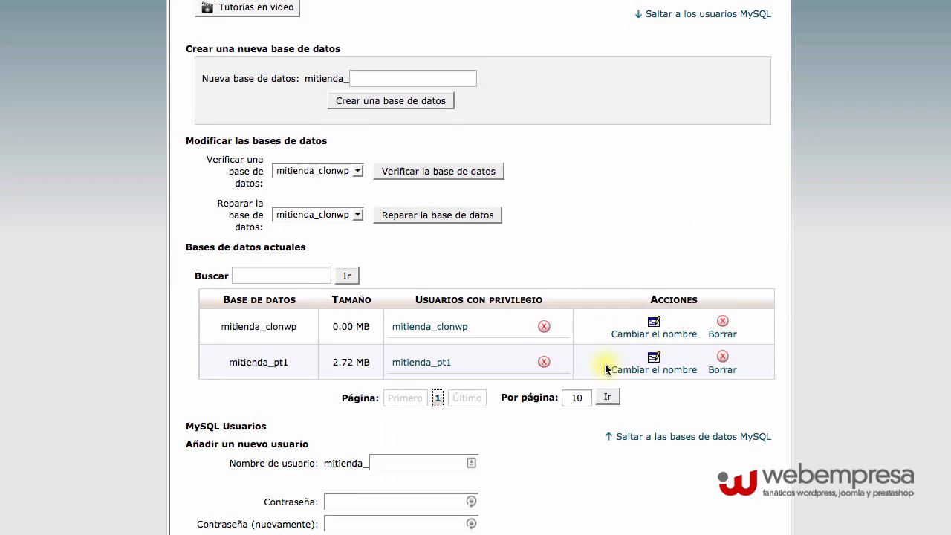
{"action": "scroll", "coordinate": [428, 393], "scroll_direction": "down", "scroll_amount": 8}
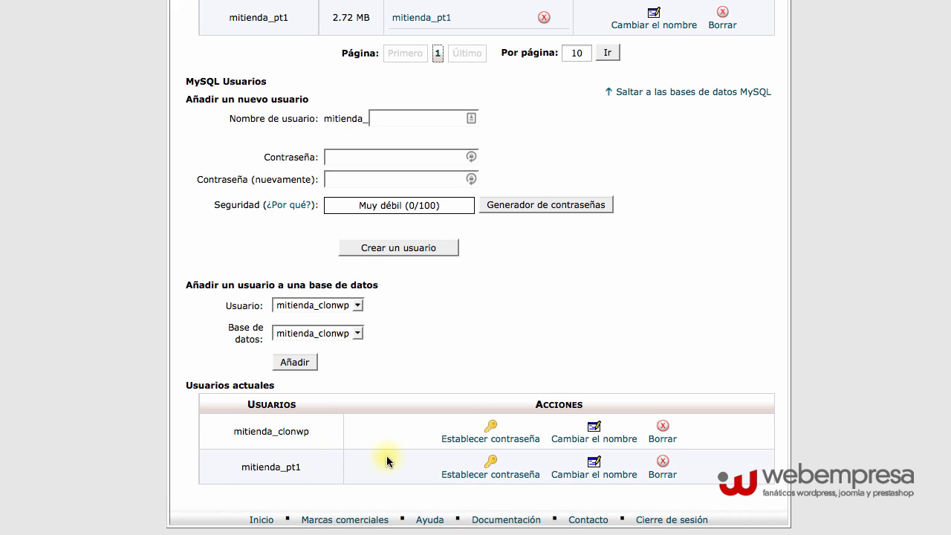
{"action": "scroll", "coordinate": [453, 385], "scroll_direction": "up", "scroll_amount": 5}
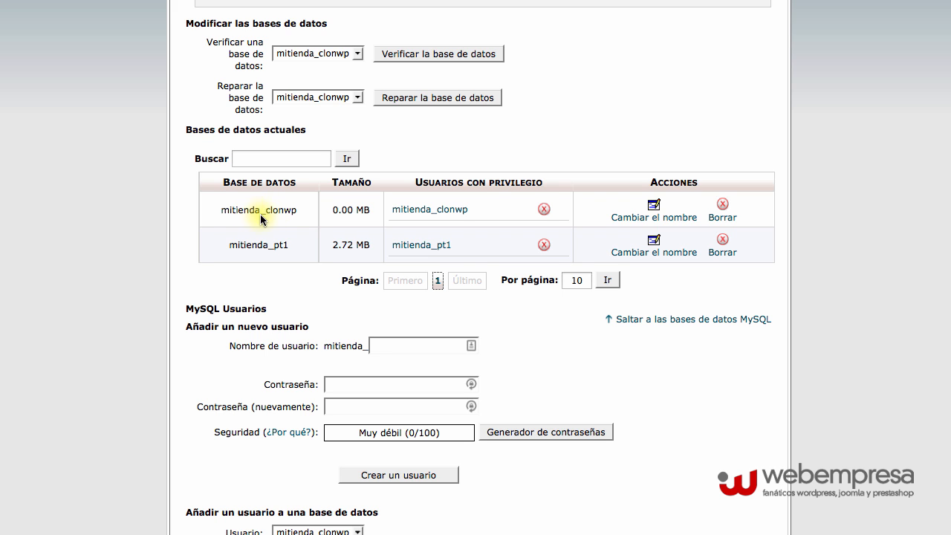
{"action": "scroll", "coordinate": [233, 238], "scroll_direction": "up", "scroll_amount": 6}
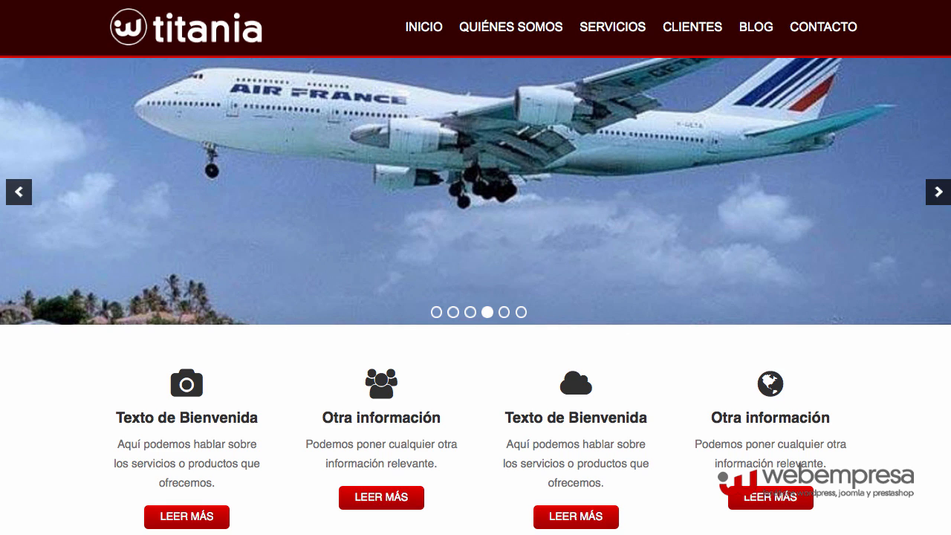
Step: Open the XCloner.php restore script inside the site's clonwp folder in the browser
{"action": "type", "text": "/"}
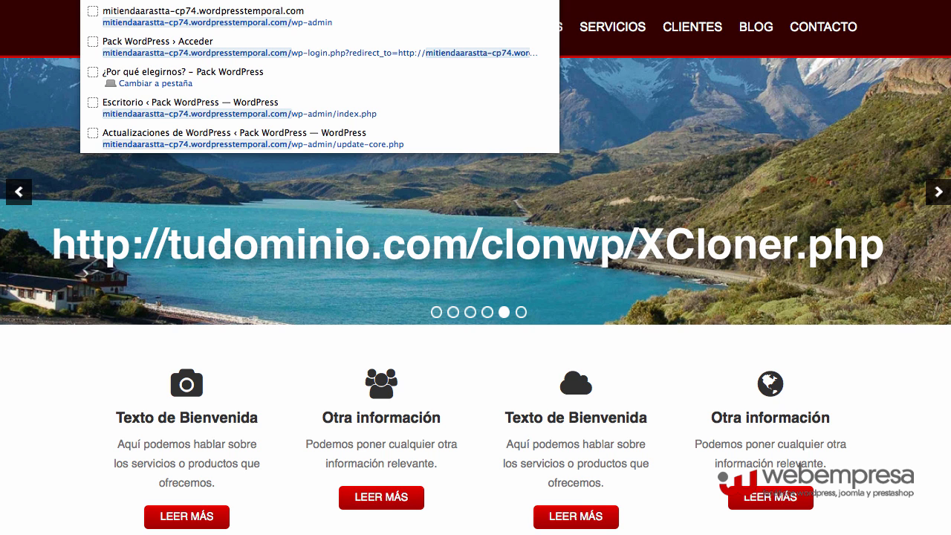
{"action": "type", "text": "c"}
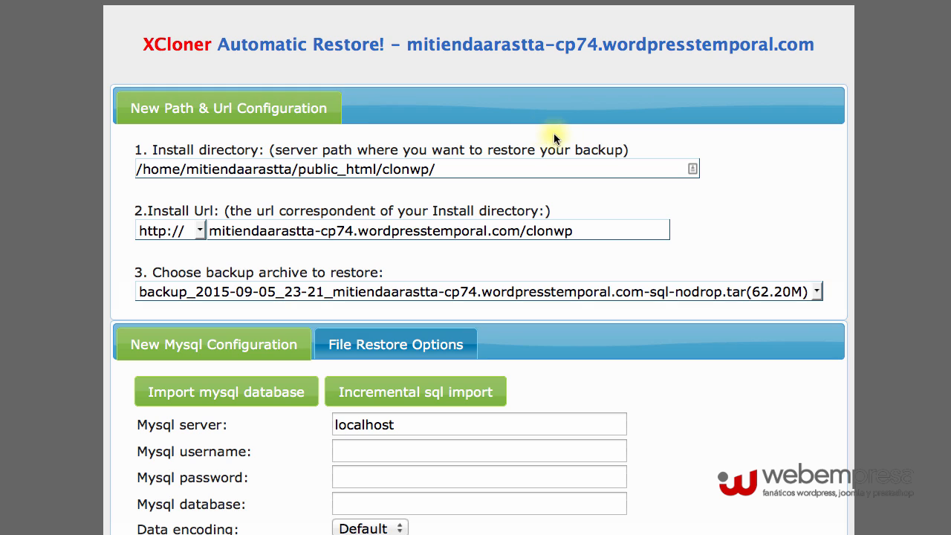
{"action": "scroll", "coordinate": [559, 117], "scroll_direction": "down", "scroll_amount": 4}
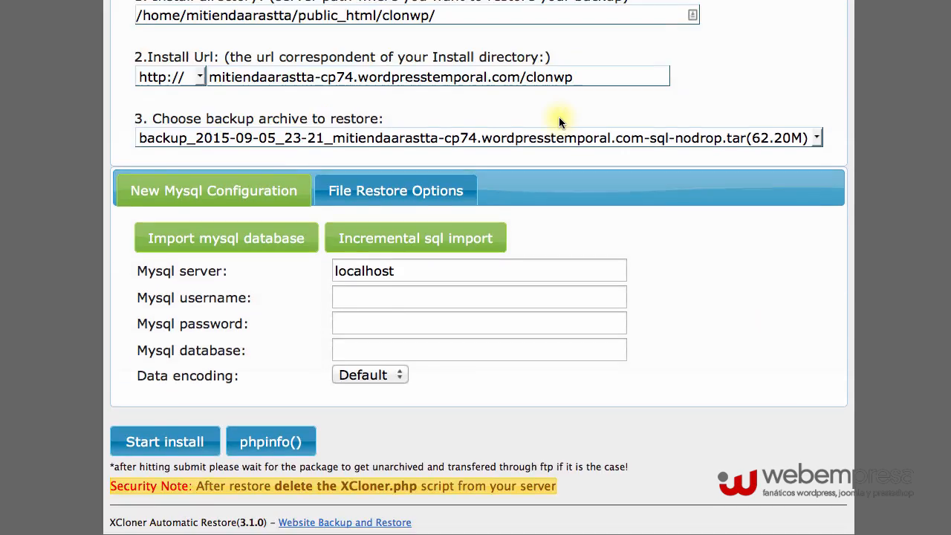
Step: Set both the MySQL username and the MySQL database in the restore form to mitienda_clonwp
{"action": "double_click", "coordinate": [208, 294]}
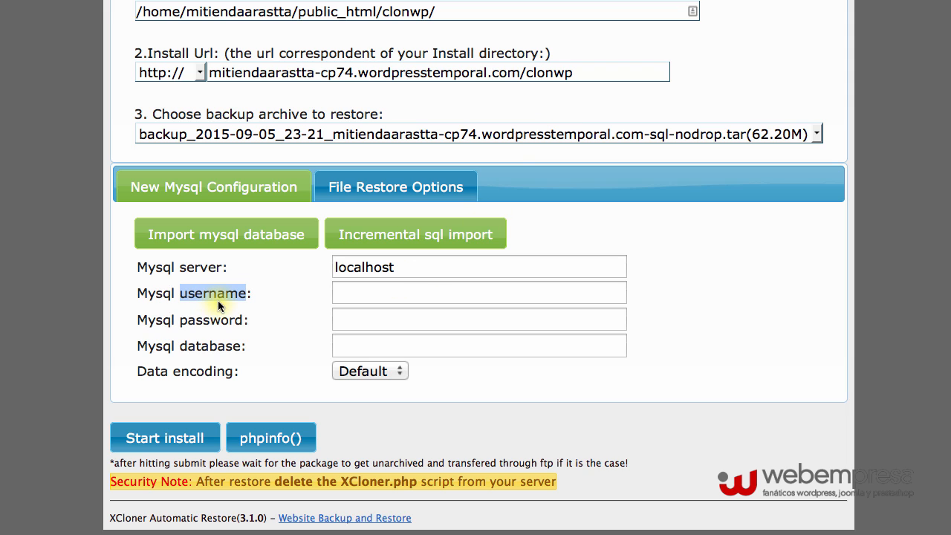
{"action": "double_click", "coordinate": [211, 319]}
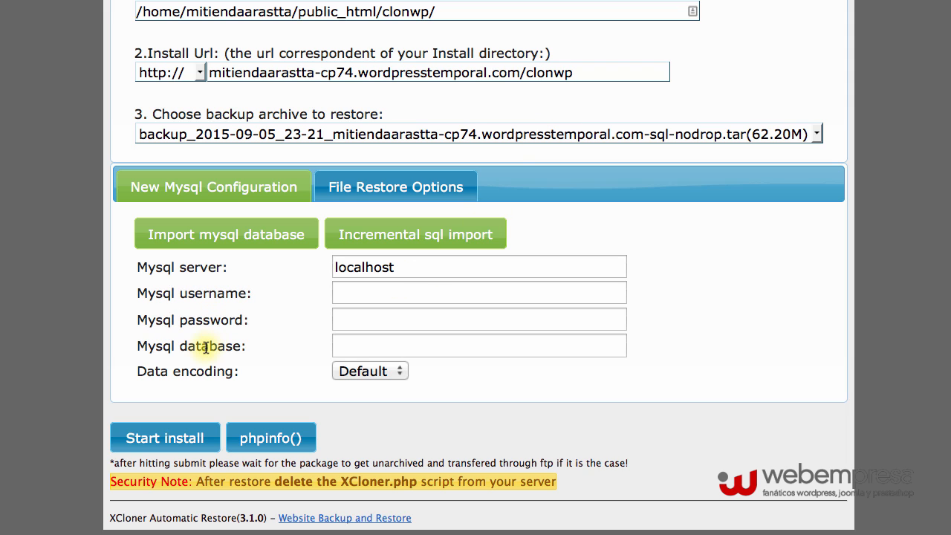
{"action": "double_click", "coordinate": [207, 345]}
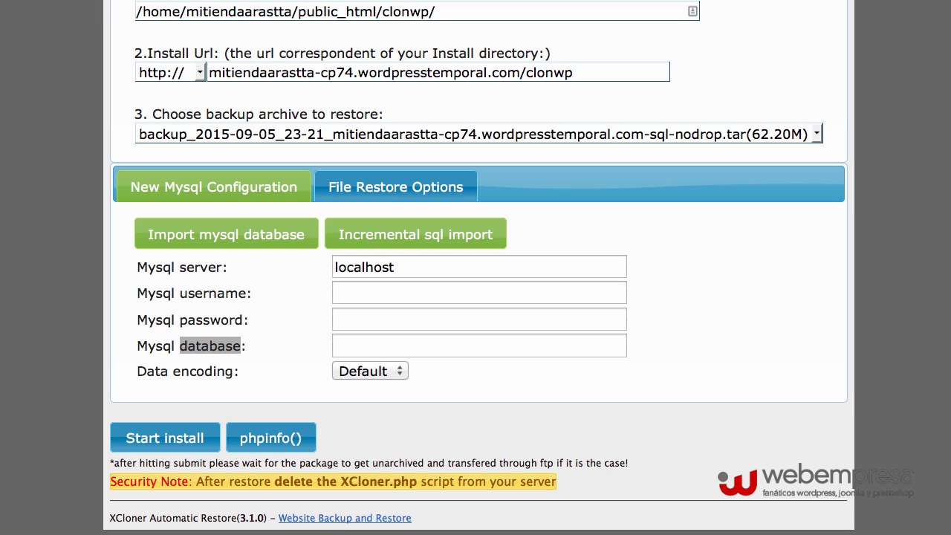
{"action": "left_click", "coordinate": [374, 293]}
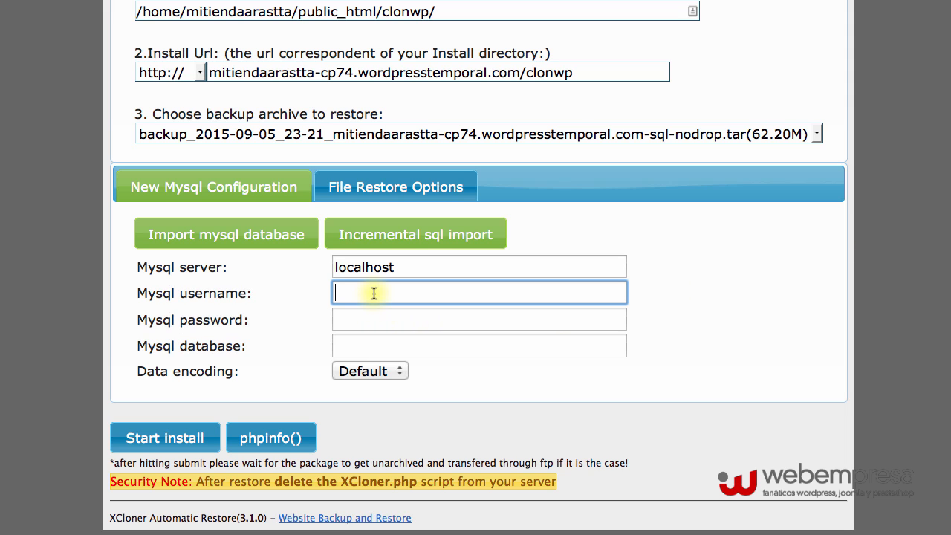
{"action": "key", "text": "super+v"}
{"action": "left_click", "coordinate": [379, 348]}
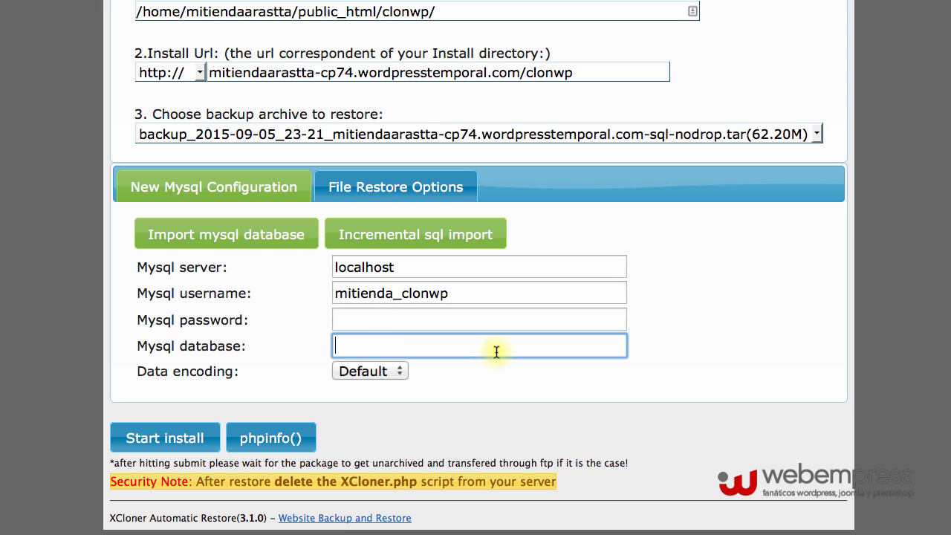
{"action": "type", "text": "mitienda_clonwp"}
Step: Fetch the saved database user's password and paste it as the MySQL password in the restore form
{"action": "key", "text": "super+Tab"}
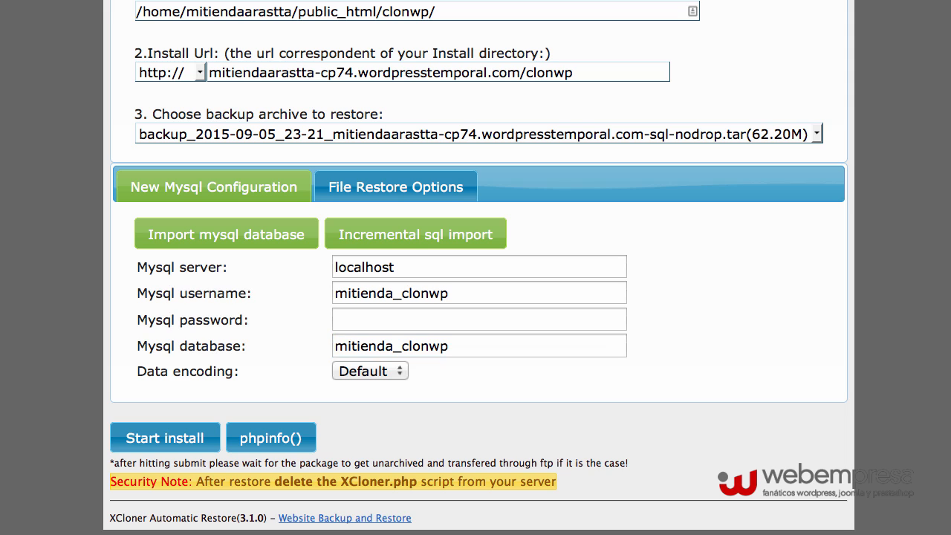
{"action": "key", "text": "super+Tab"}
{"action": "left_click", "coordinate": [421, 323]}
{"action": "key", "text": "super+v"}
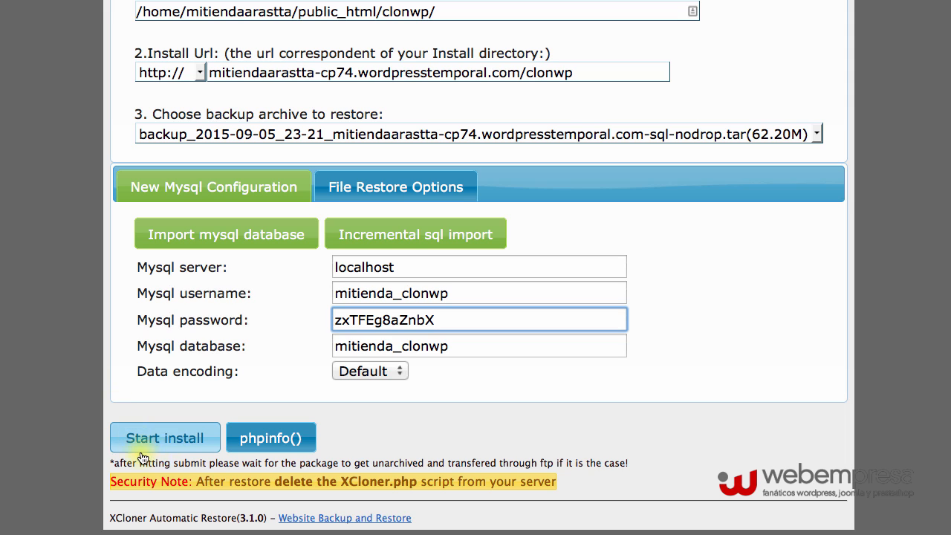
Step: Start the XCloner install into the clonwp folder and continue with the database import
{"action": "left_click", "coordinate": [174, 446]}
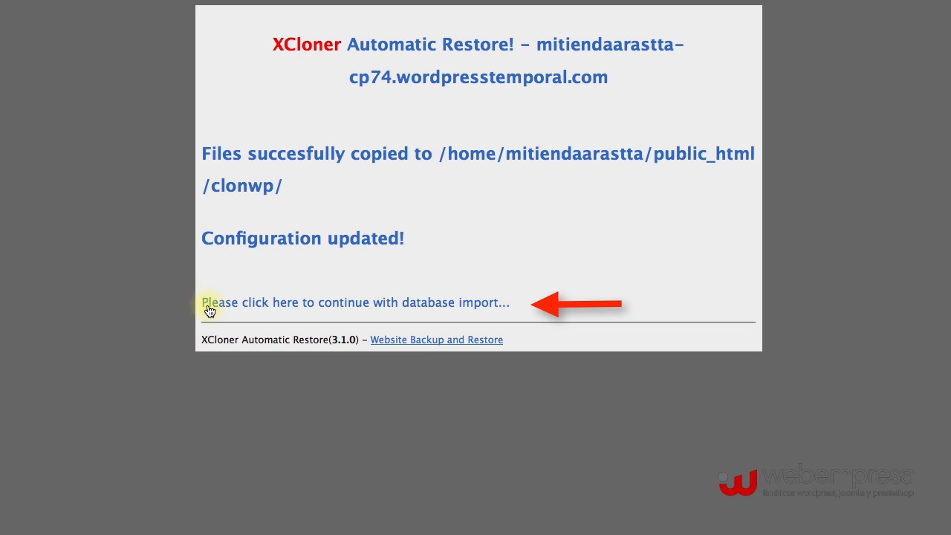
{"action": "left_click", "coordinate": [312, 308]}
{"action": "left_click", "coordinate": [427, 307]}
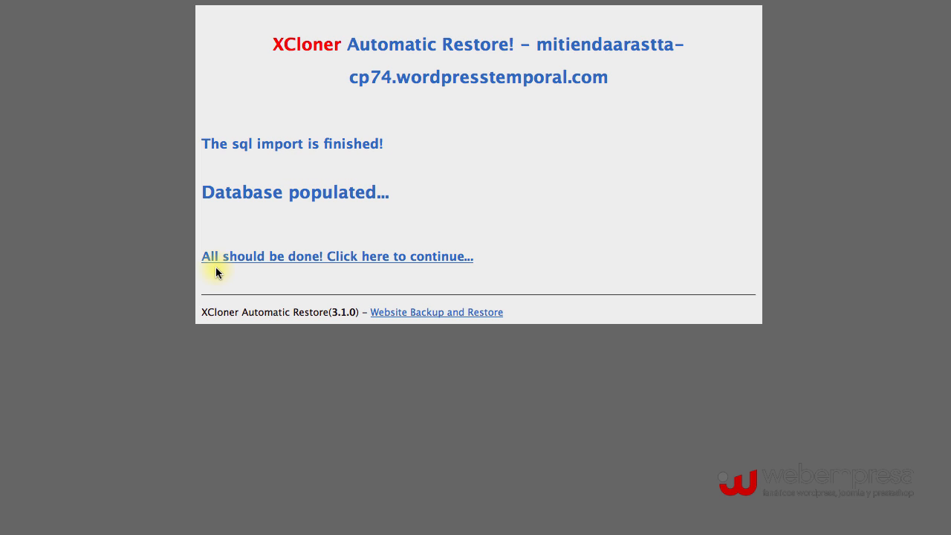
Step: Finish the restore by continuing to the cloned site, and look over its home page
{"action": "left_click", "coordinate": [397, 261]}
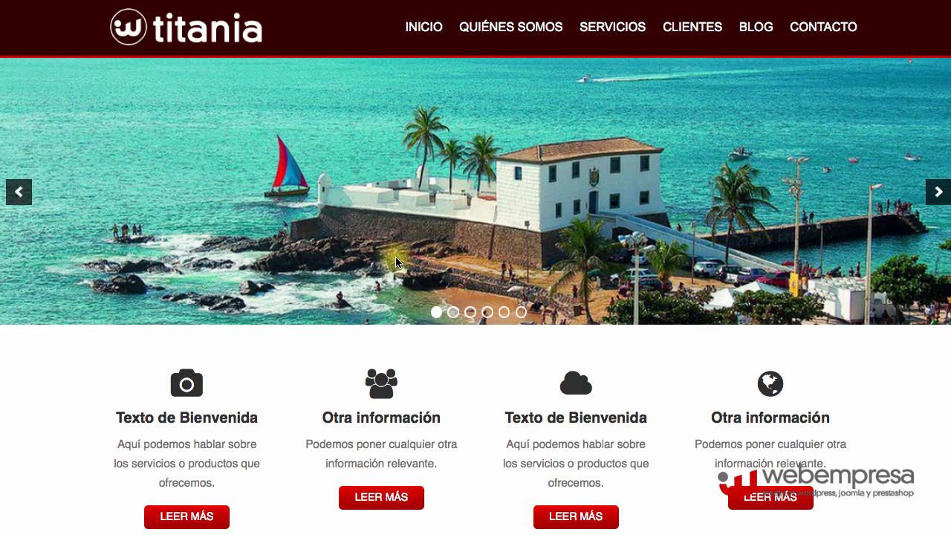
{"action": "scroll", "coordinate": [395, 262], "scroll_direction": "down", "scroll_amount": 9}
{"action": "scroll", "coordinate": [395, 263], "scroll_direction": "up", "scroll_amount": 9}
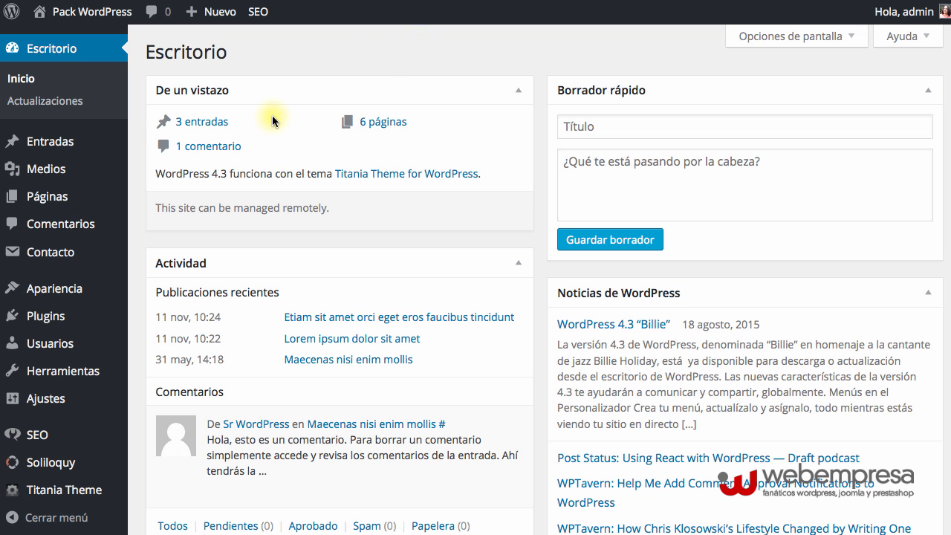
Step: From the clone's WordPress dashboard, open the Soliloquy slider Galería inicio for editing
{"action": "scroll", "coordinate": [292, 190], "scroll_direction": "down", "scroll_amount": 4}
{"action": "scroll", "coordinate": [293, 195], "scroll_direction": "down", "scroll_amount": 2}
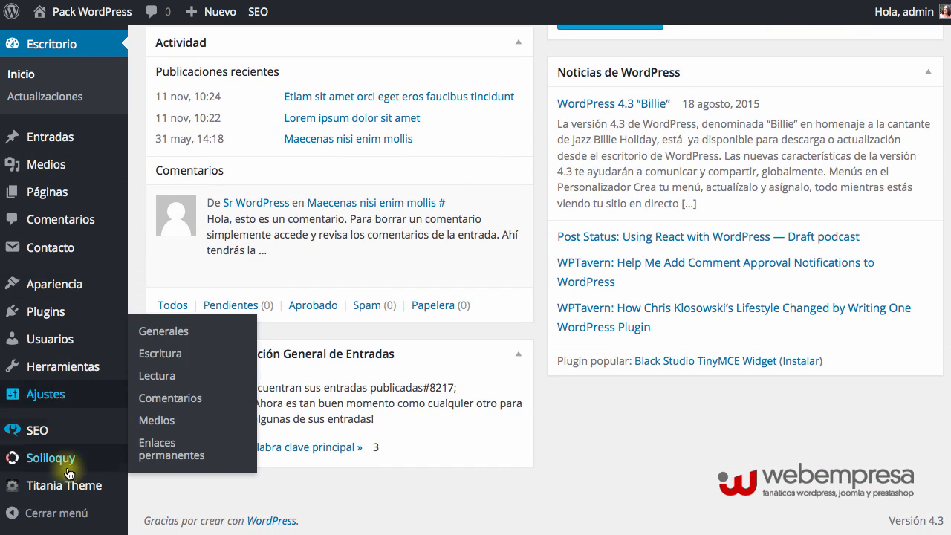
{"action": "mouse_move", "coordinate": [22, 458]}
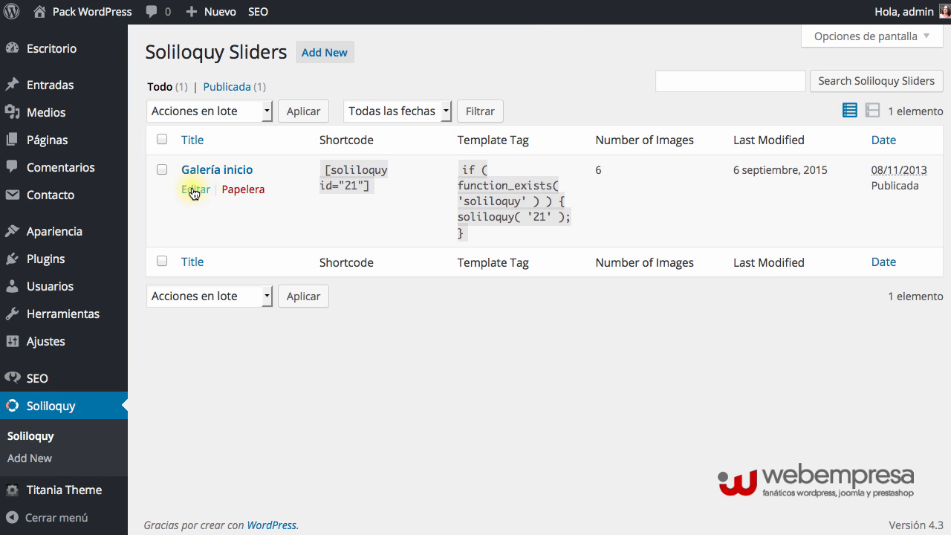
{"action": "left_click", "coordinate": [195, 188]}
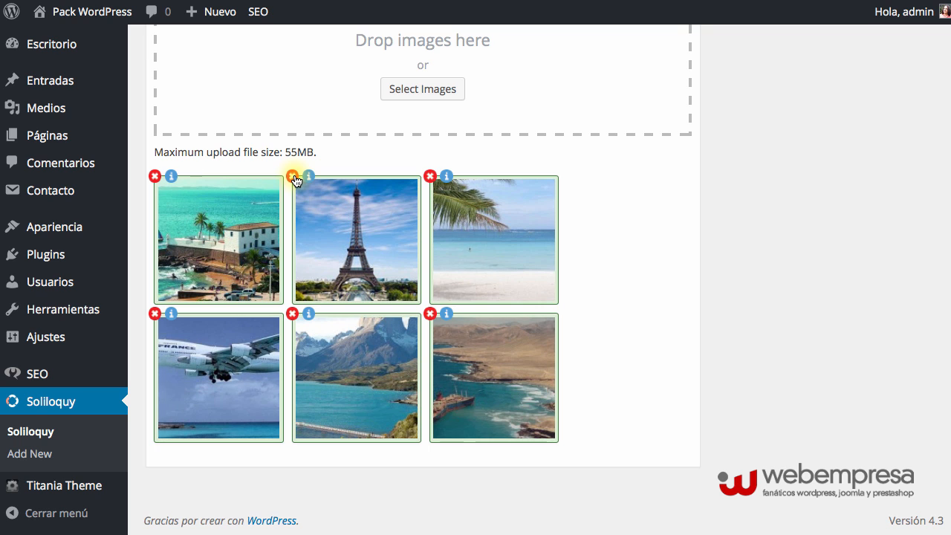
Step: Remove every image except the first one from the Galería inicio slider and update the slider
{"action": "left_click", "coordinate": [292, 176]}
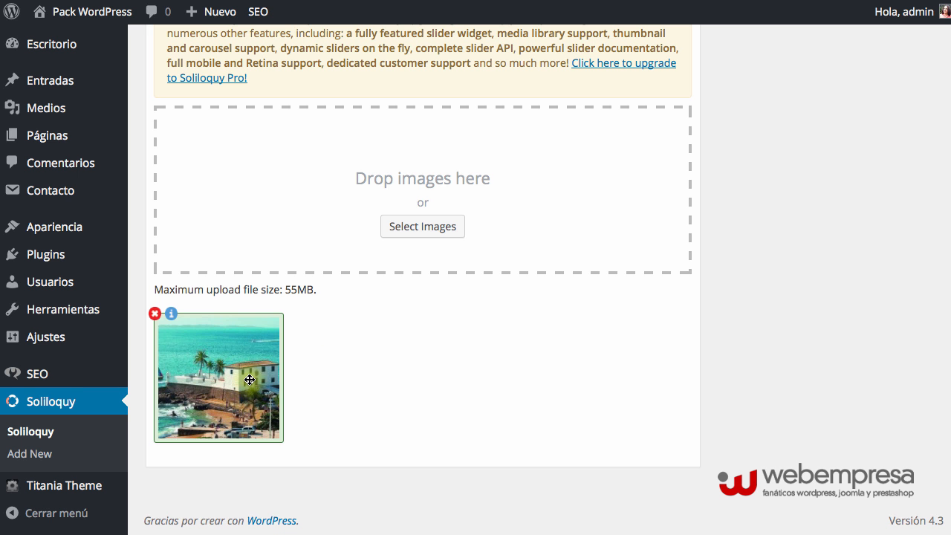
{"action": "scroll", "coordinate": [252, 381], "scroll_direction": "up", "scroll_amount": 5}
{"action": "scroll", "coordinate": [334, 341], "scroll_direction": "up", "scroll_amount": 1}
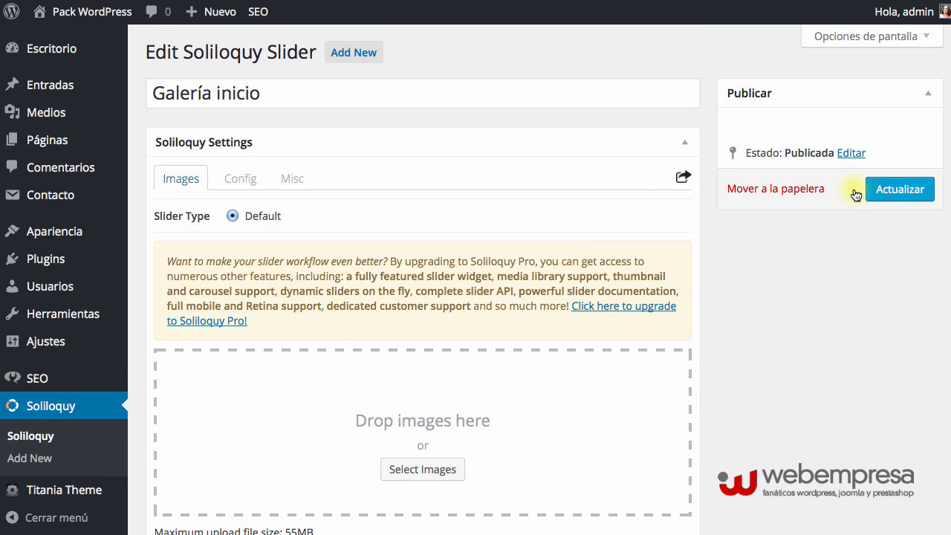
{"action": "left_click", "coordinate": [881, 189]}
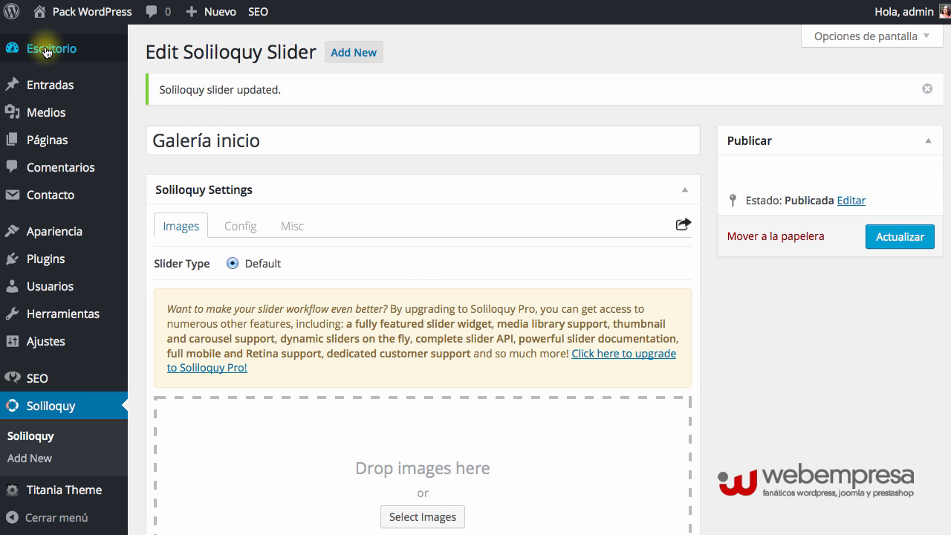
Step: Visit the cloned site in a separate tab and compare its home slider with the one on the original site
{"action": "mouse_move", "coordinate": [59, 21]}
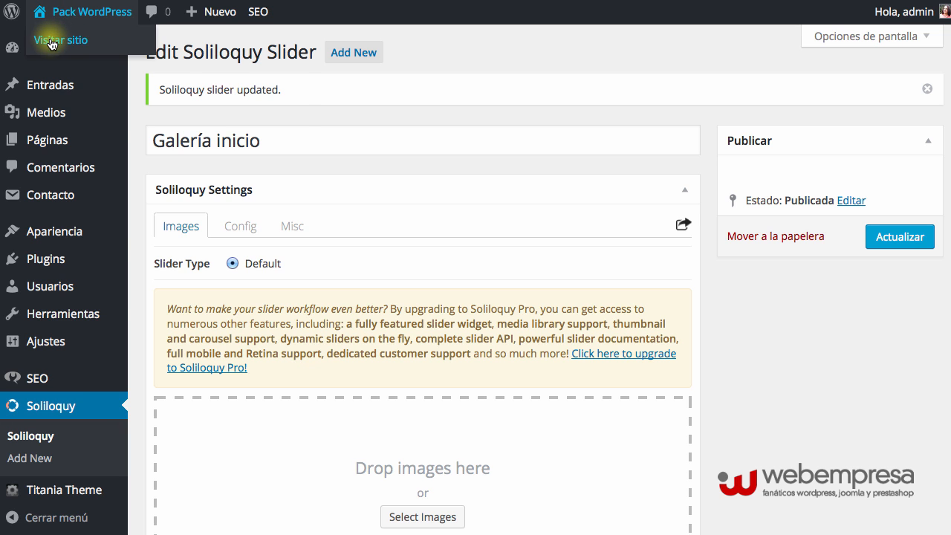
{"action": "right_click", "coordinate": [55, 41]}
{"action": "left_click", "coordinate": [139, 51]}
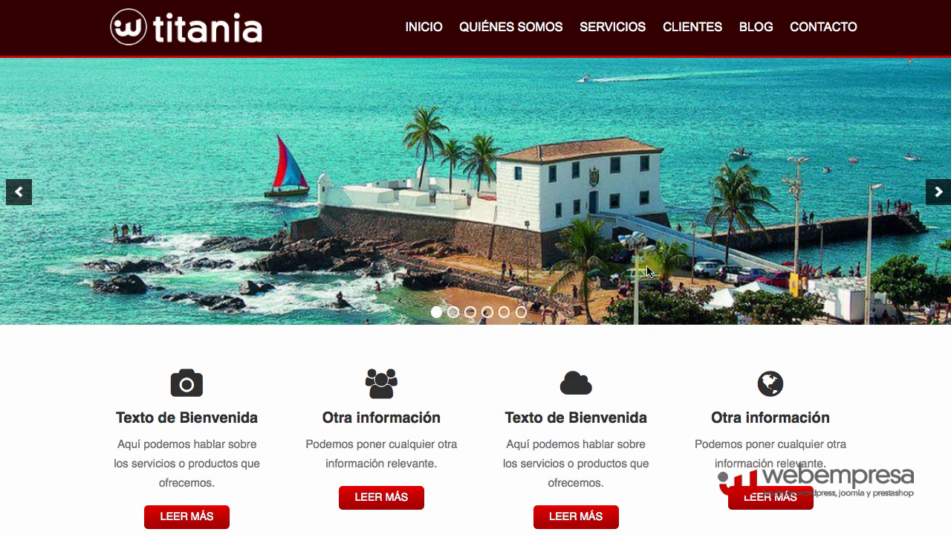
{"action": "left_click", "coordinate": [934, 192]}
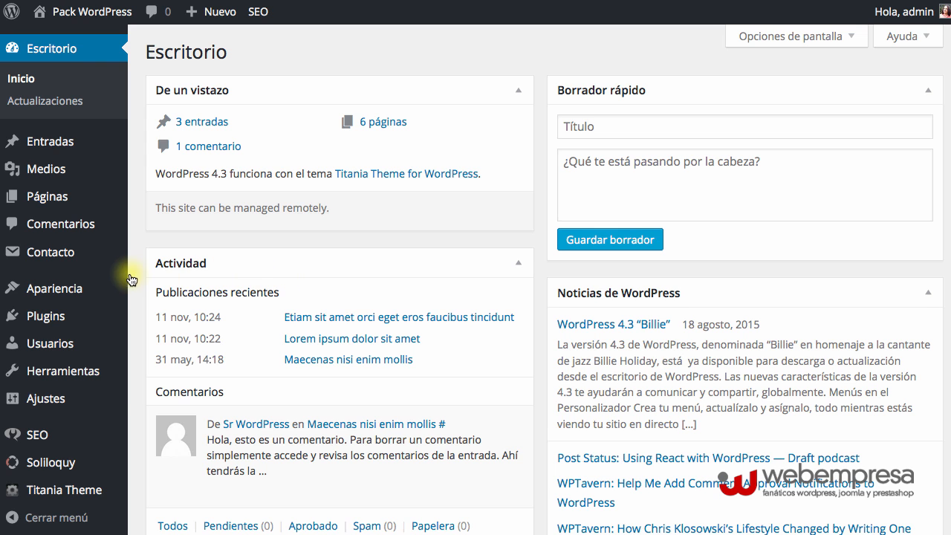
Step: Open the clone's general settings and examine the full WordPress address and site address URLs
{"action": "scroll", "coordinate": [111, 286], "scroll_direction": "down", "scroll_amount": 1}
{"action": "mouse_move", "coordinate": [79, 395]}
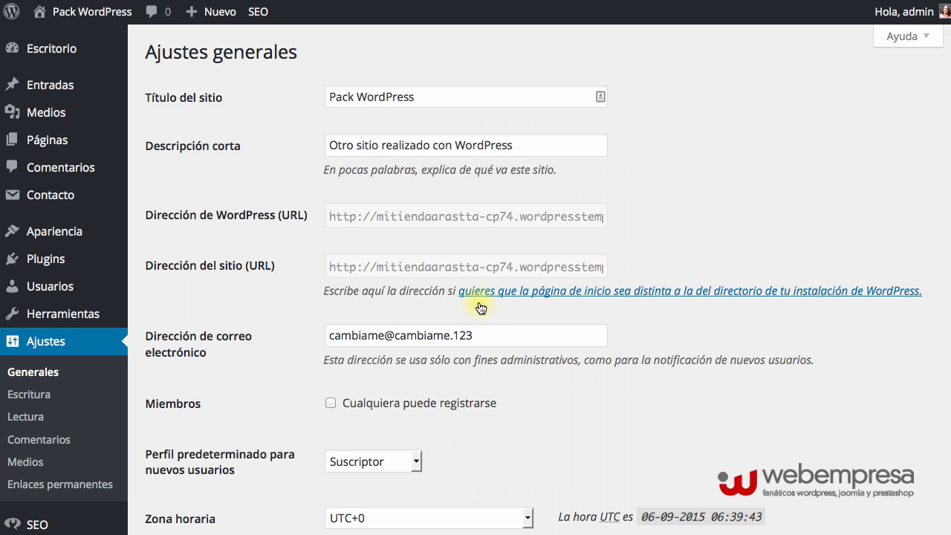
{"action": "scroll", "coordinate": [457, 217], "scroll_direction": "right", "scroll_amount": 3}
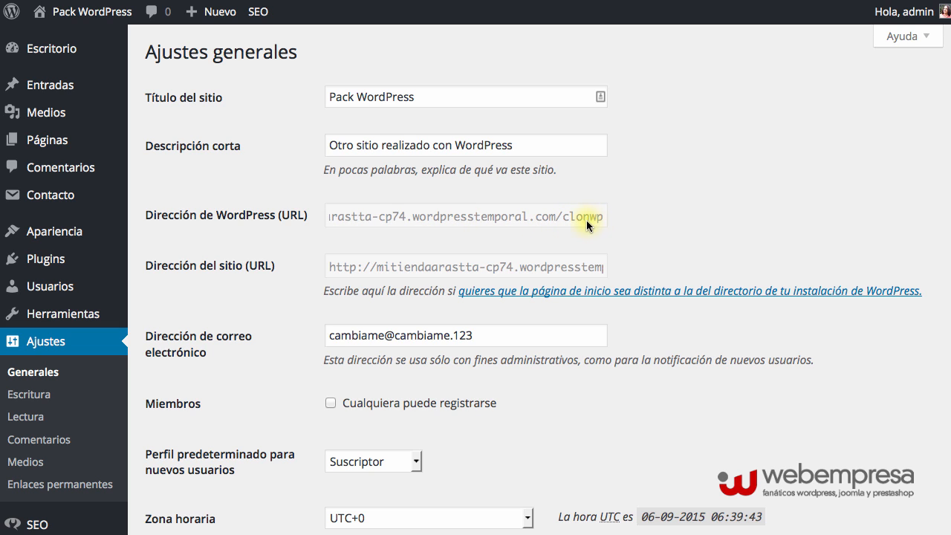
{"action": "scroll", "coordinate": [557, 265], "scroll_direction": "right", "scroll_amount": 3}
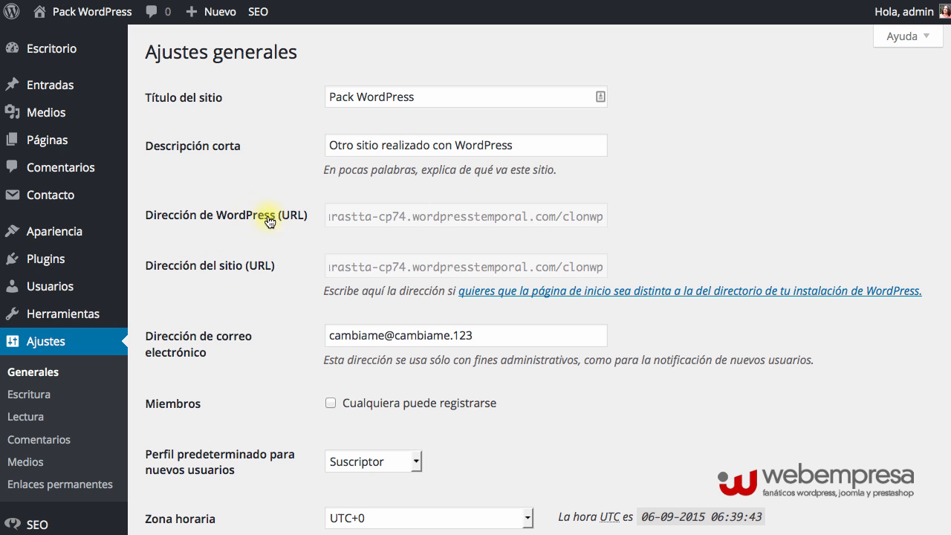
{"action": "scroll", "coordinate": [455, 221], "scroll_direction": "left", "scroll_amount": 3}
{"action": "scroll", "coordinate": [451, 220], "scroll_direction": "right", "scroll_amount": 3}
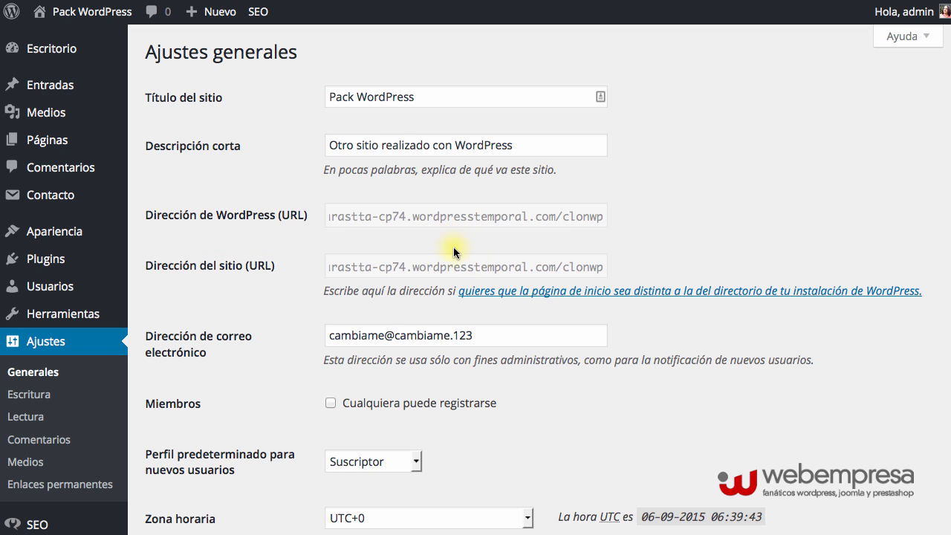
{"action": "scroll", "coordinate": [555, 271], "scroll_direction": "left", "scroll_amount": 3}
{"action": "scroll", "coordinate": [438, 267], "scroll_direction": "right", "scroll_amount": 3}
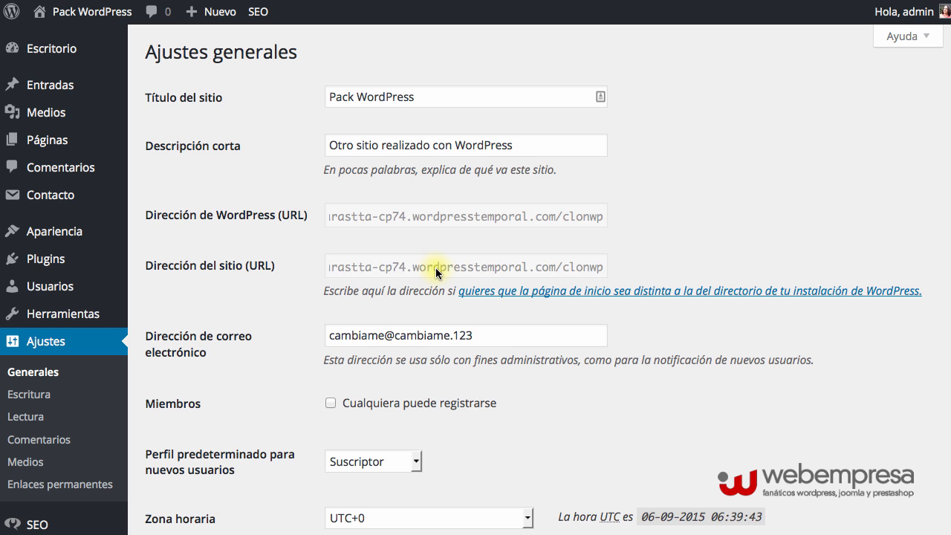
{"action": "scroll", "coordinate": [434, 266], "scroll_direction": "left", "scroll_amount": 3}
{"action": "scroll", "coordinate": [362, 221], "scroll_direction": "left", "scroll_amount": 3}
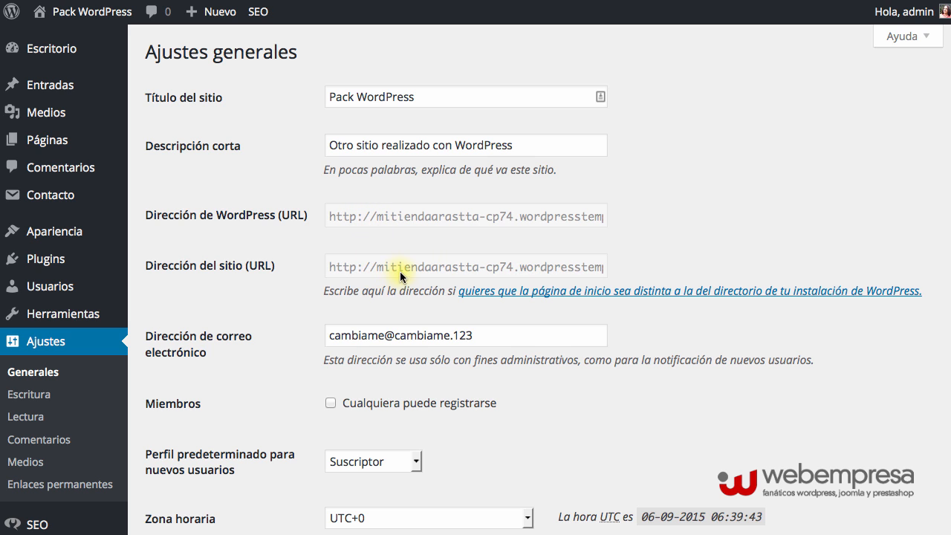
Step: Change the clone's site title to Pack WordPress CLON, save the settings, and check the title in the original site's dashboard
{"action": "left_click", "coordinate": [426, 98]}
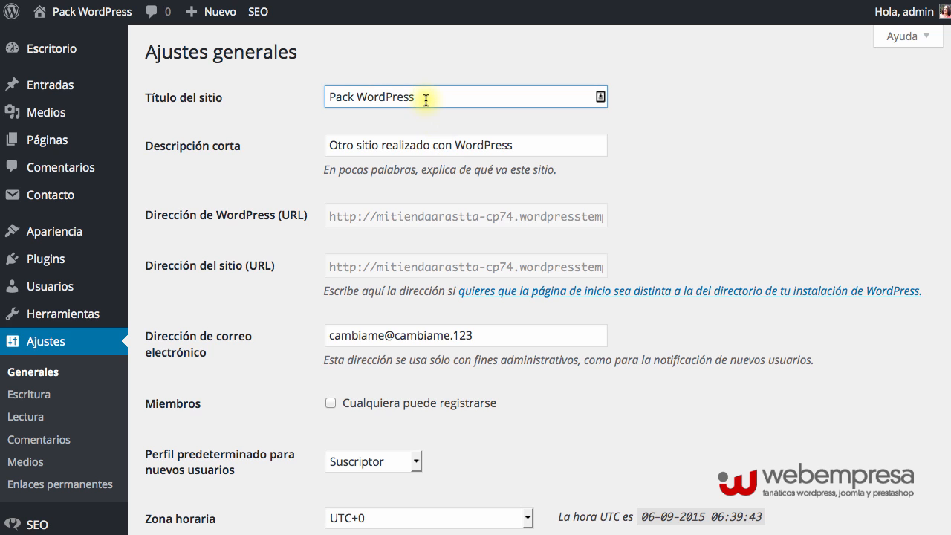
{"action": "type", "text": "ON"}
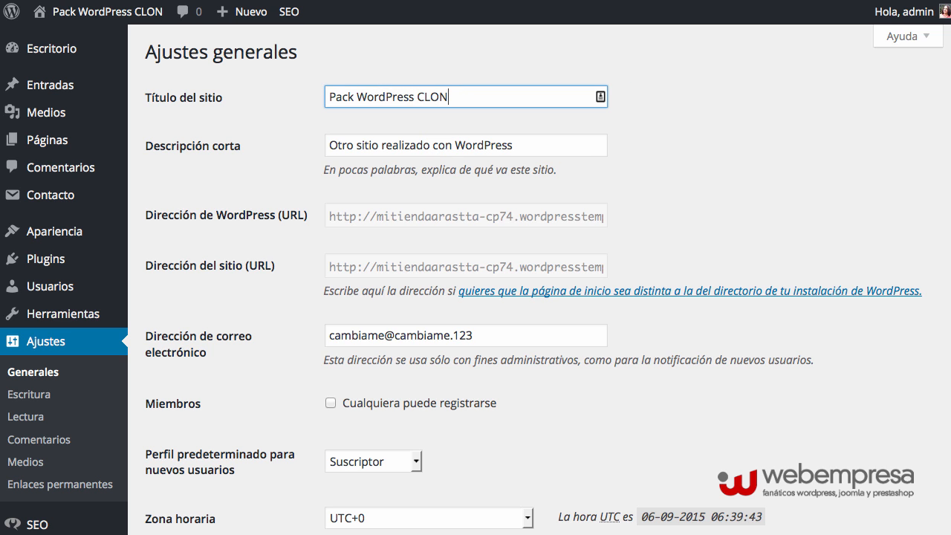
{"action": "key", "text": "Return"}
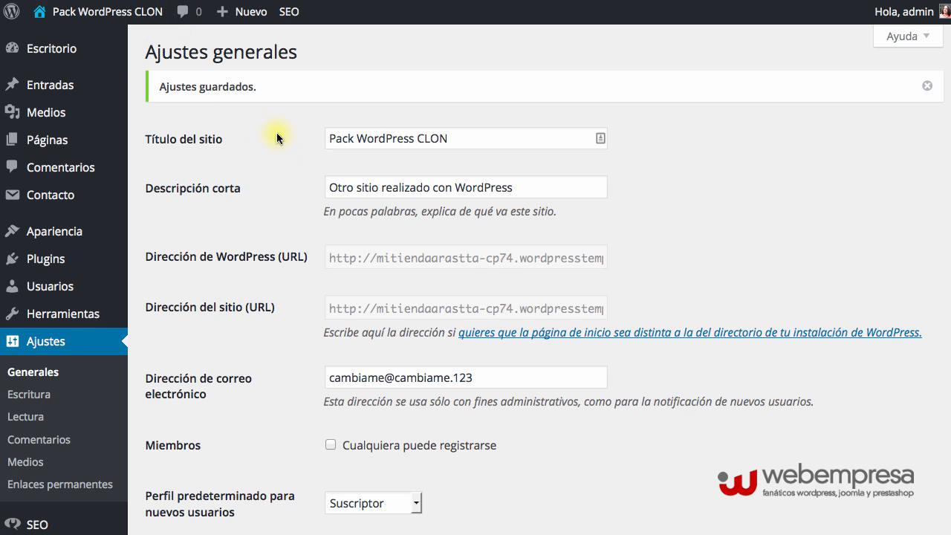
{"action": "mouse_move", "coordinate": [134, 21]}
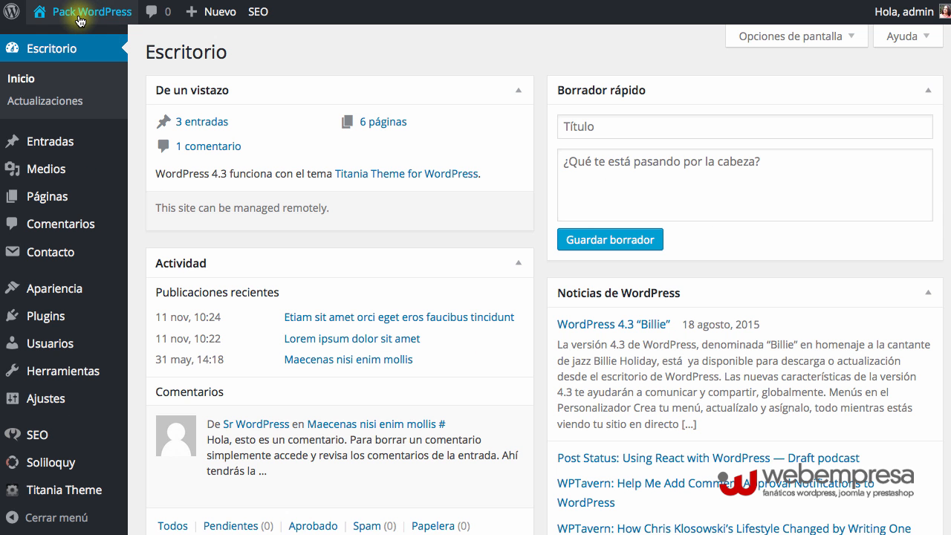
{"action": "mouse_move", "coordinate": [95, 13]}
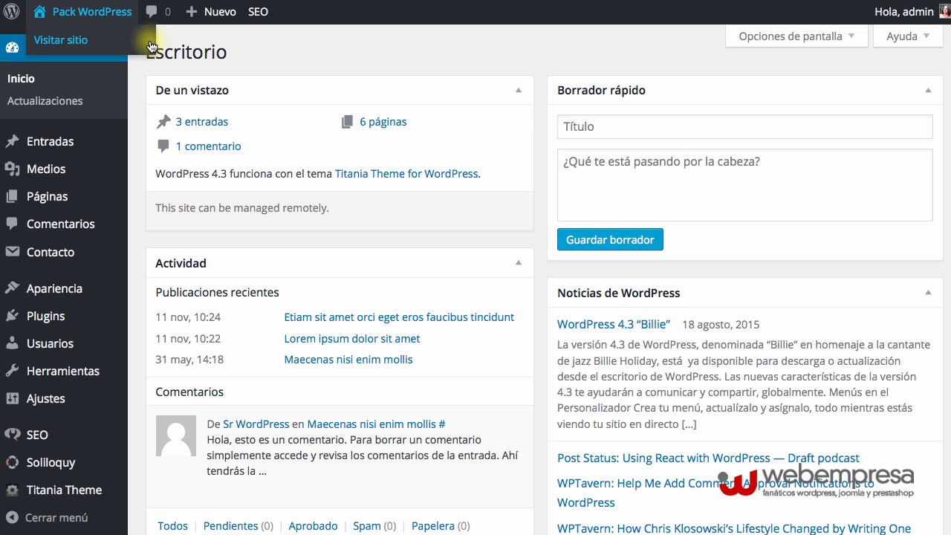